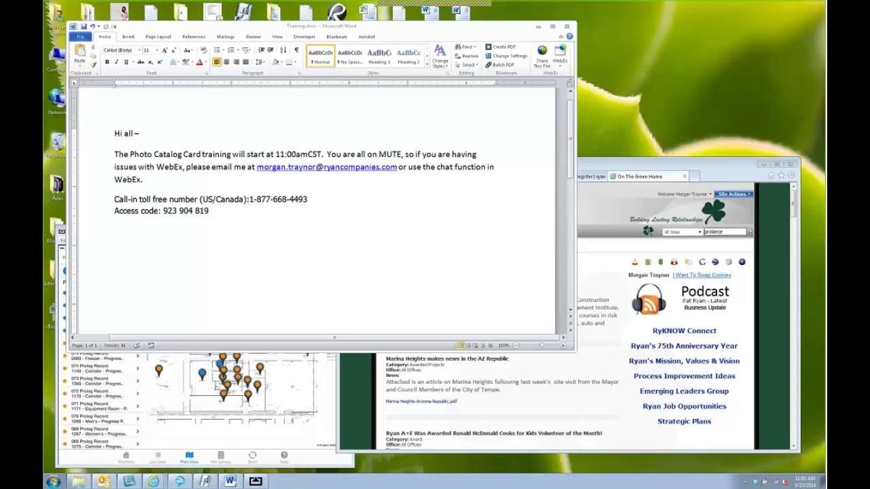
Minimize the training notice document, search On the Green for proliance, and open the Ryan Wiki's Proliance article
click(539, 26)
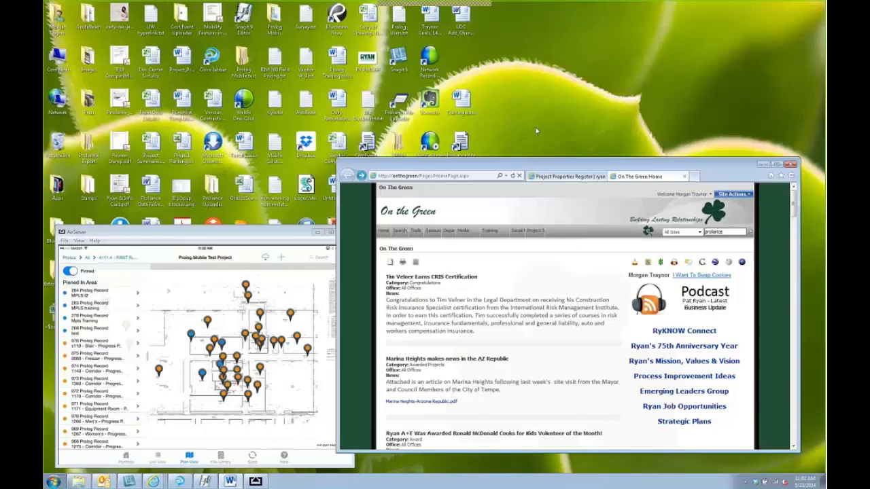
drag(546, 159, 558, 11)
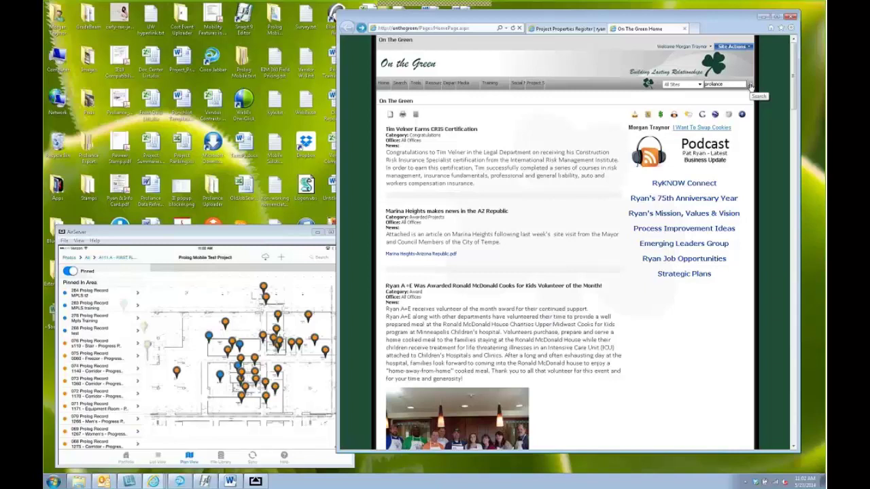
key(Return)
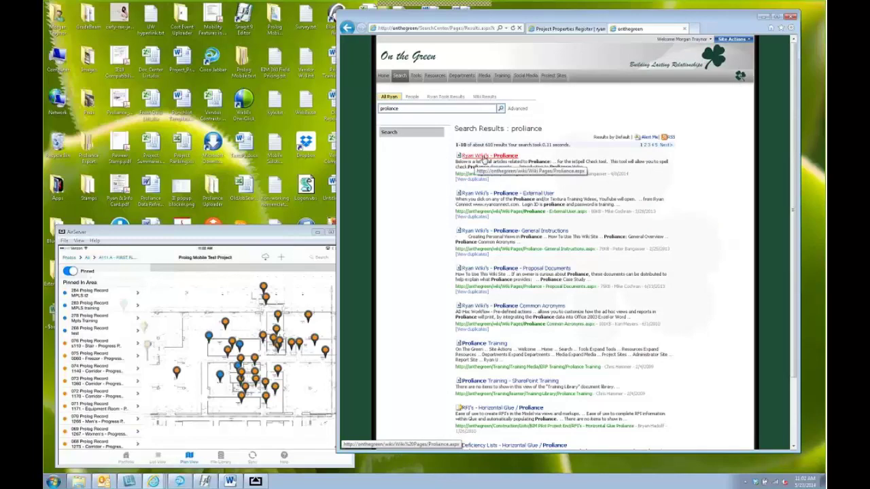
click(484, 157)
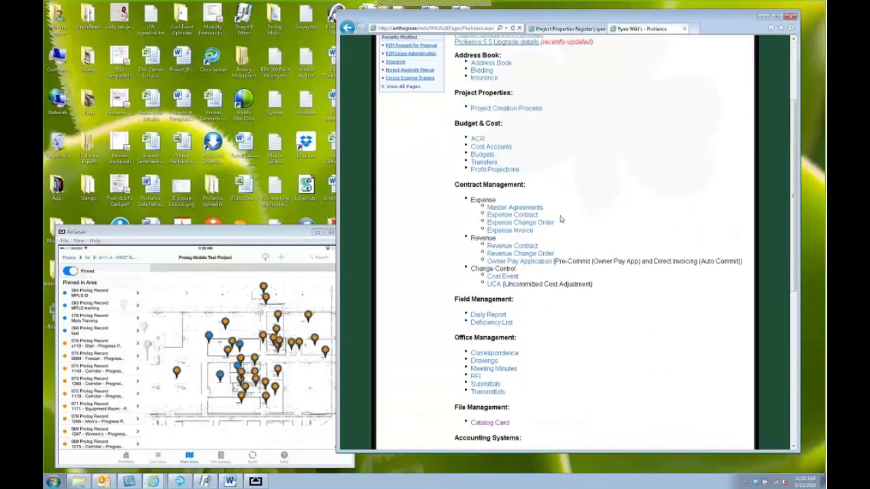
Open the Catalog Card article from the File Management section of the Proliance wiki page
scroll(561, 219, down, 2)
scroll(560, 219, down, 2)
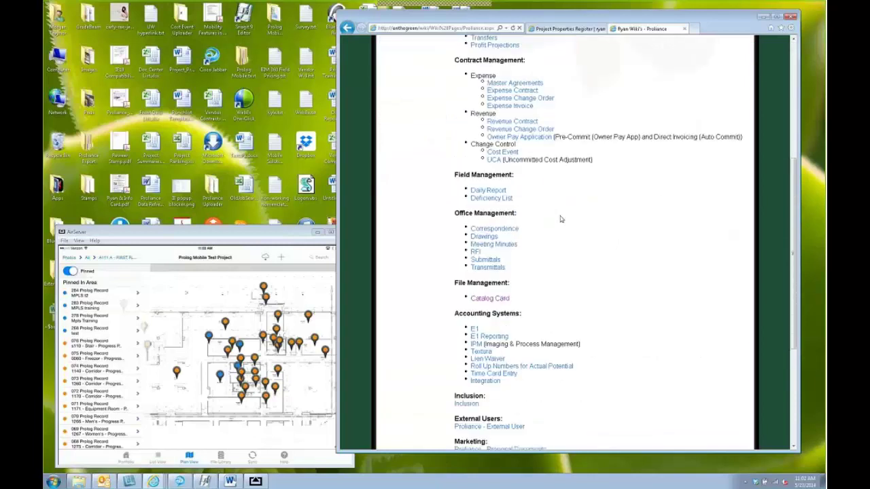
scroll(564, 218, down, 2)
double_click(481, 223)
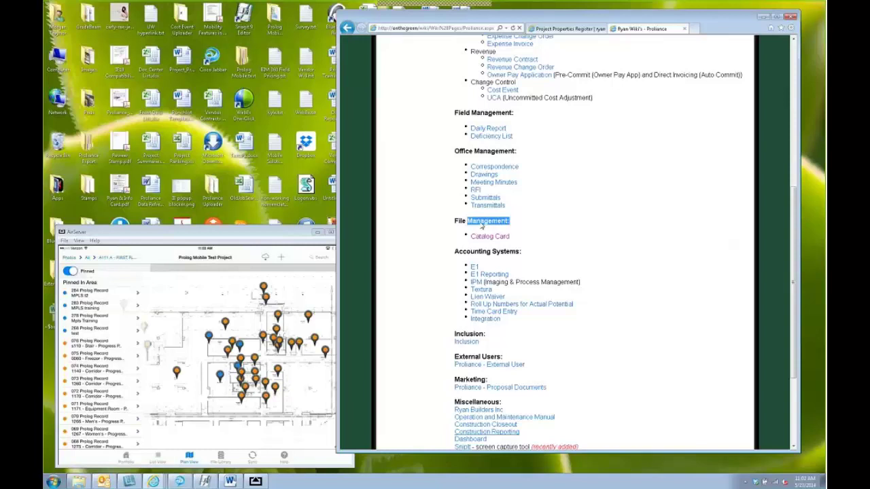
triple_click(481, 224)
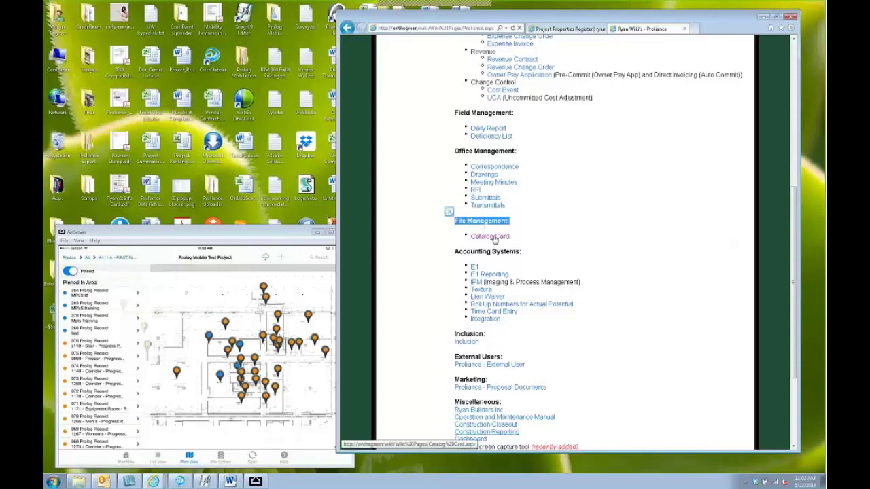
click(491, 237)
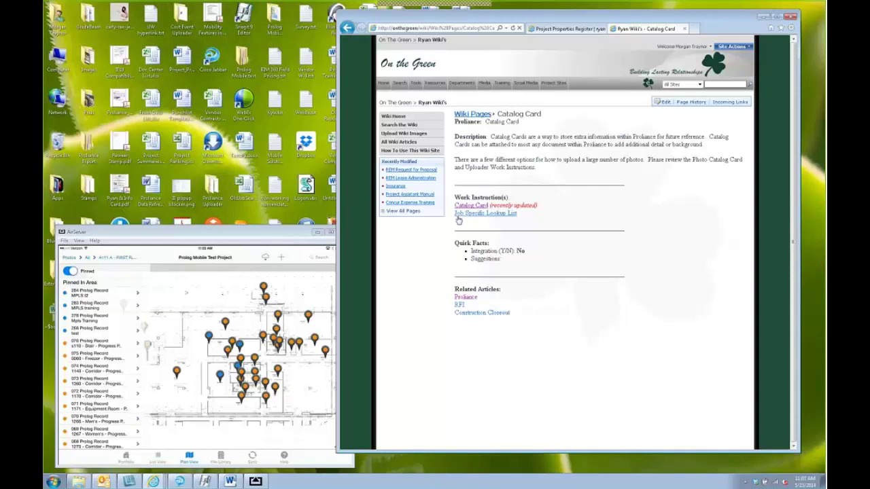
Open the Catalog Card work instruction and look through its Display Modes section
drag(454, 205, 489, 212)
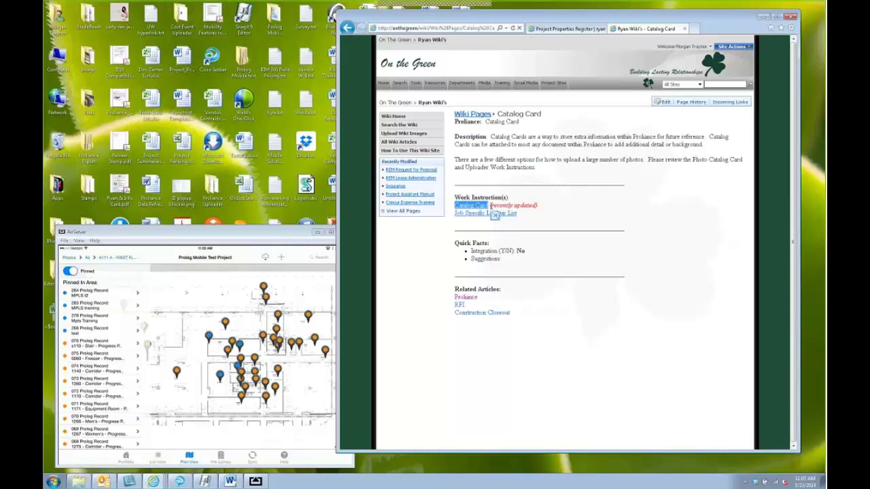
drag(490, 212, 476, 208)
click(474, 207)
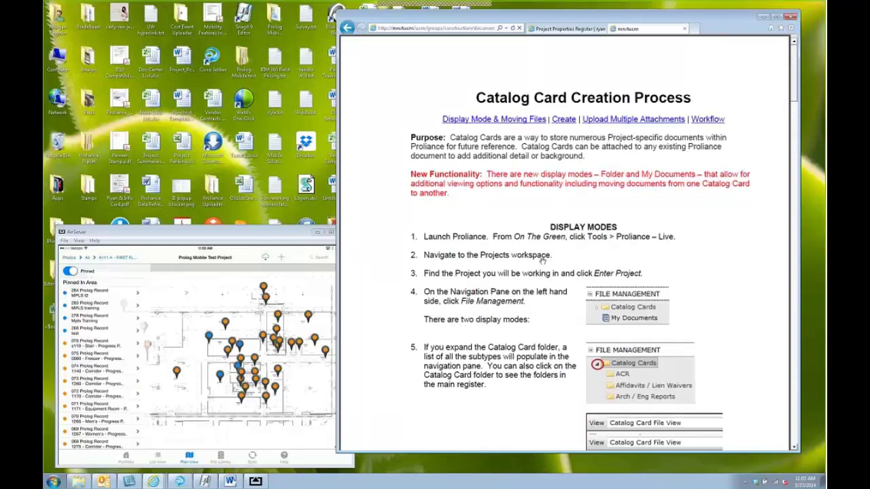
scroll(543, 261, down, 3)
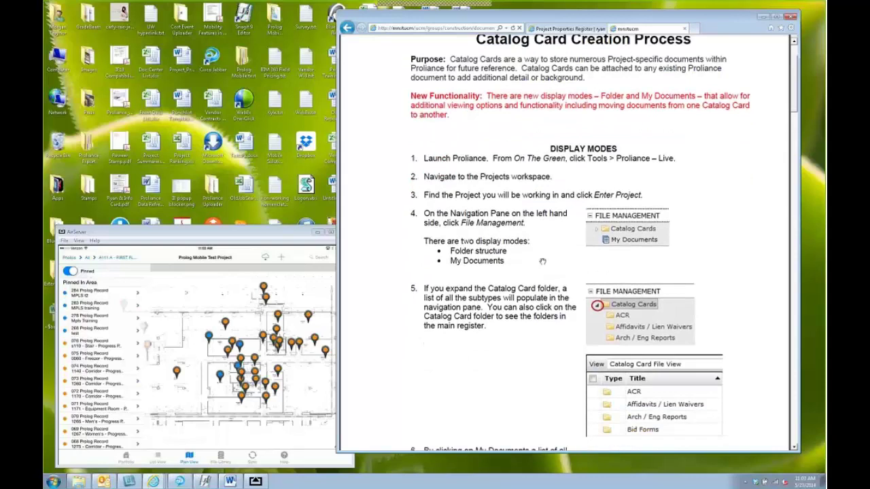
scroll(543, 261, down, 3)
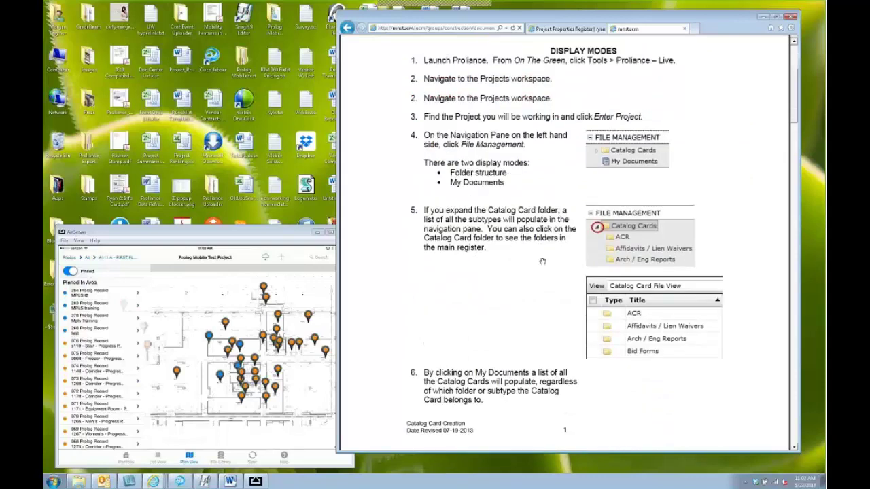
scroll(542, 261, up, 5)
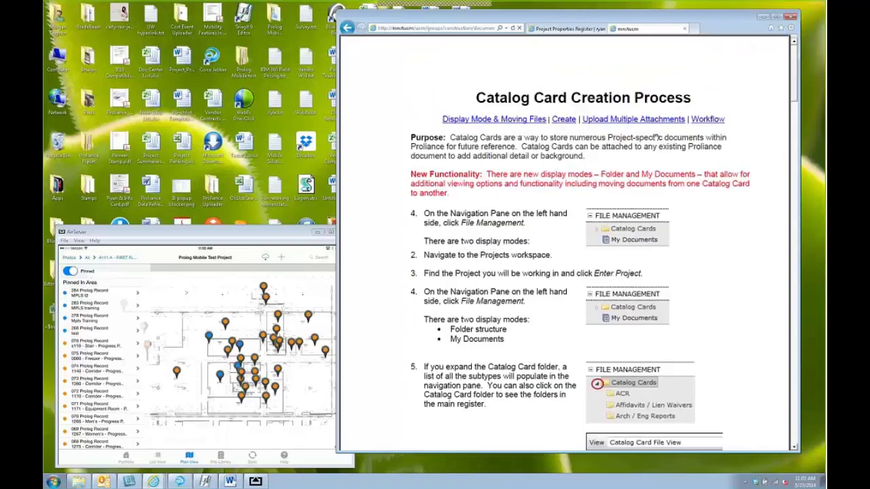
Show the Project Properties Register page, minimize the browser, and switch to the AirServer iPad mirror in full screen
click(576, 28)
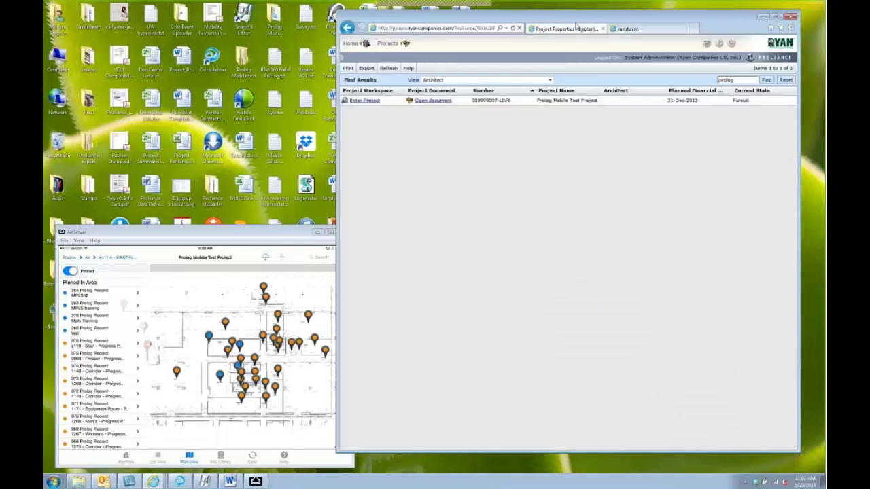
click(764, 18)
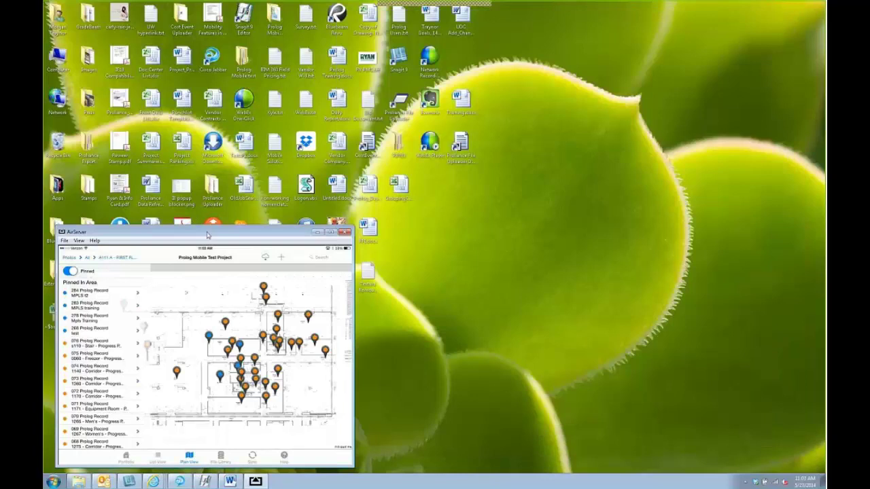
drag(207, 235, 296, 196)
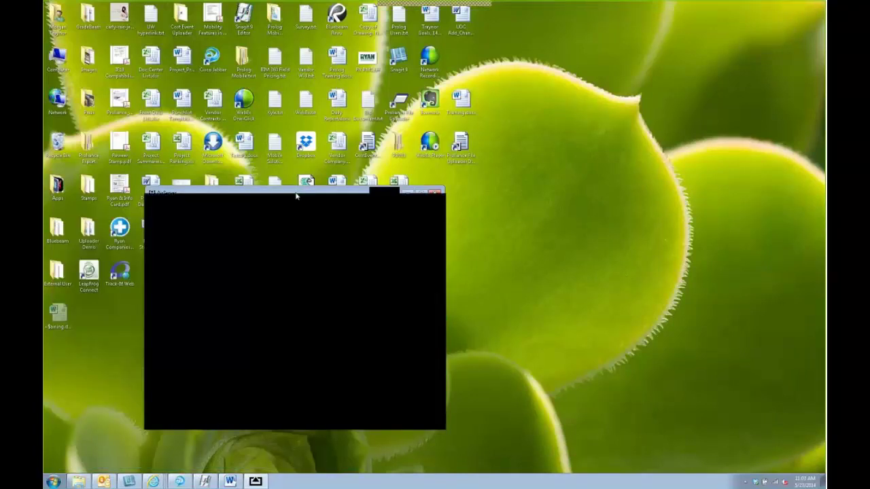
double_click(297, 196)
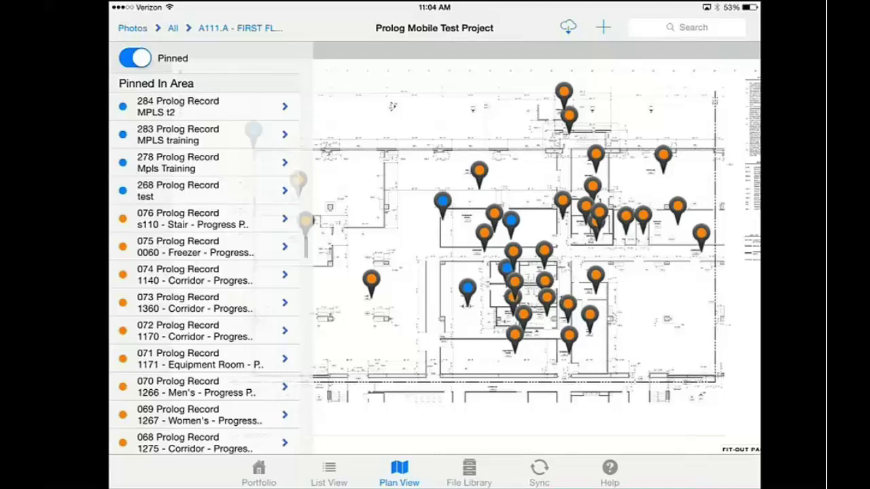
Open Prolog Mobile Test Project from the portfolio and display its list of photo records
click(258, 473)
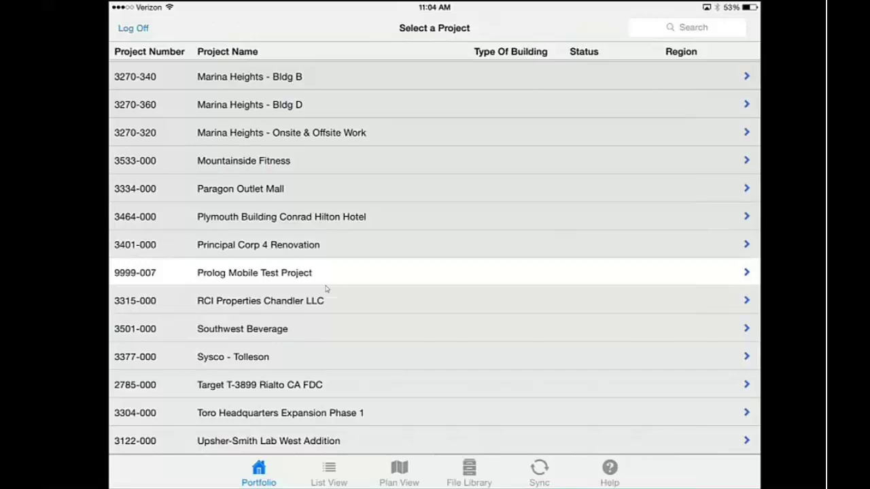
click(133, 33)
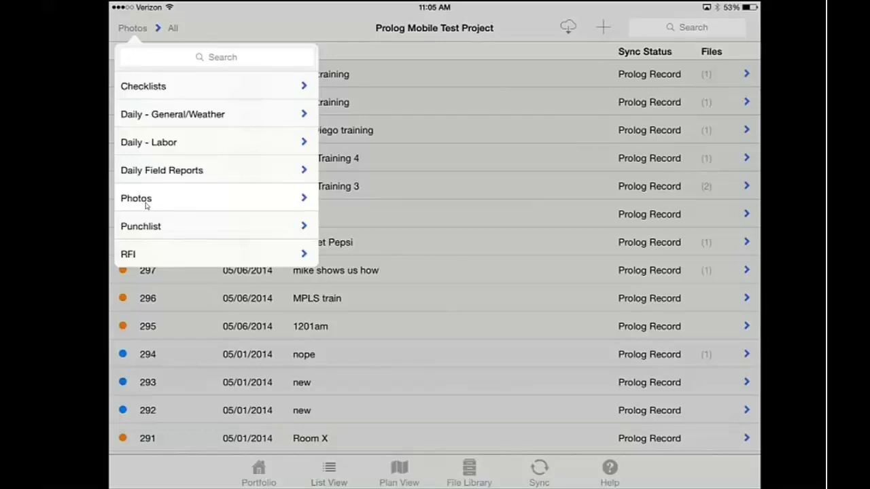
click(180, 268)
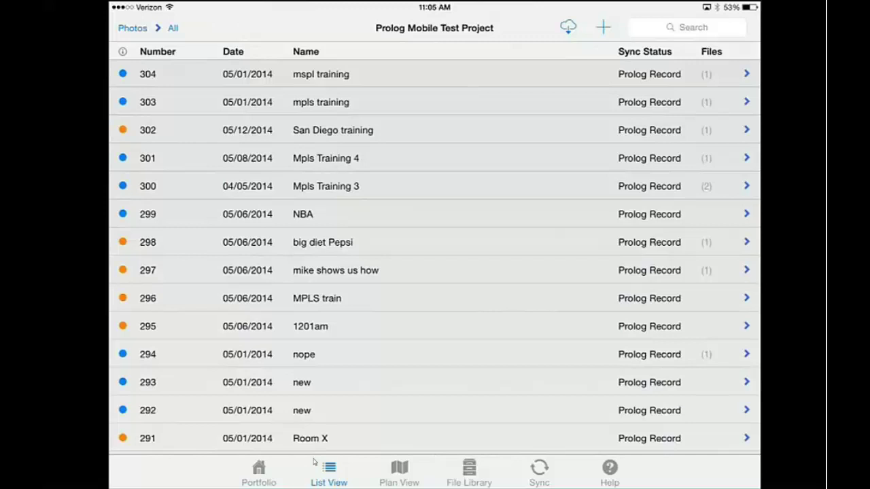
Examine the pinned photo records around the restrooms and electrical room on the A111.A first floor plan
click(398, 480)
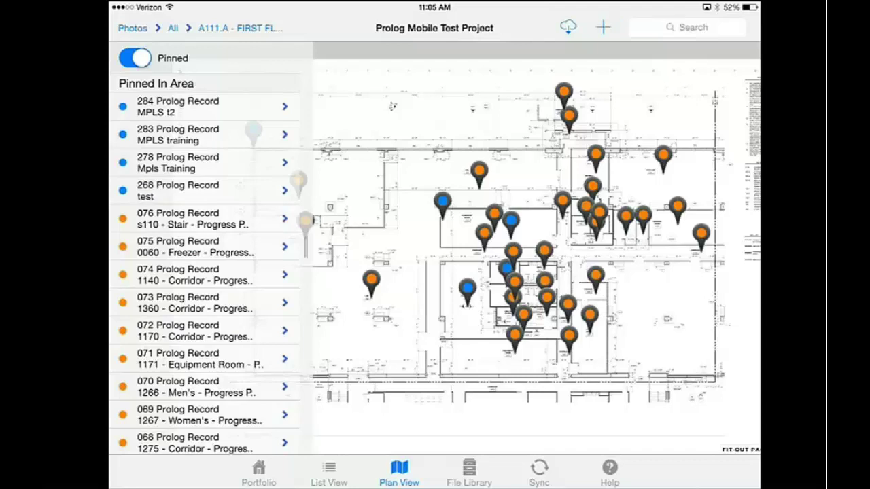
scroll(537, 238, up, 2)
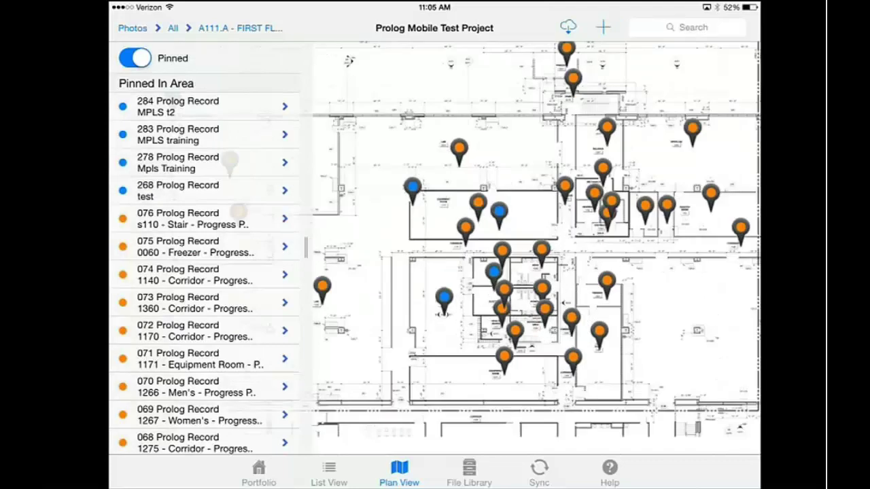
scroll(591, 314, up, 2)
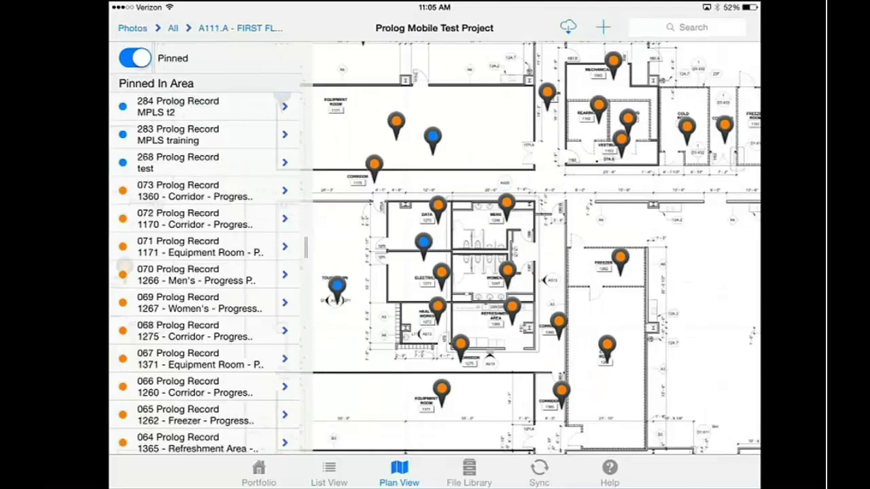
scroll(421, 292, up, 2)
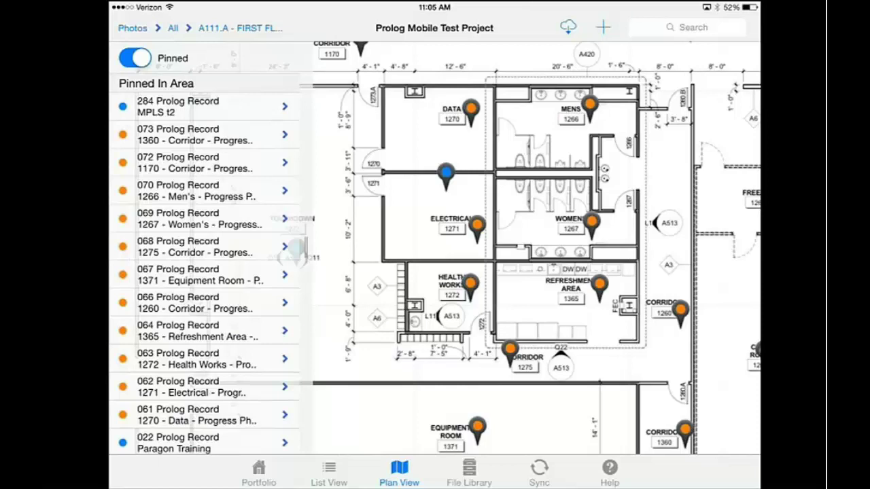
scroll(538, 249, up, 1)
scroll(537, 249, up, 1)
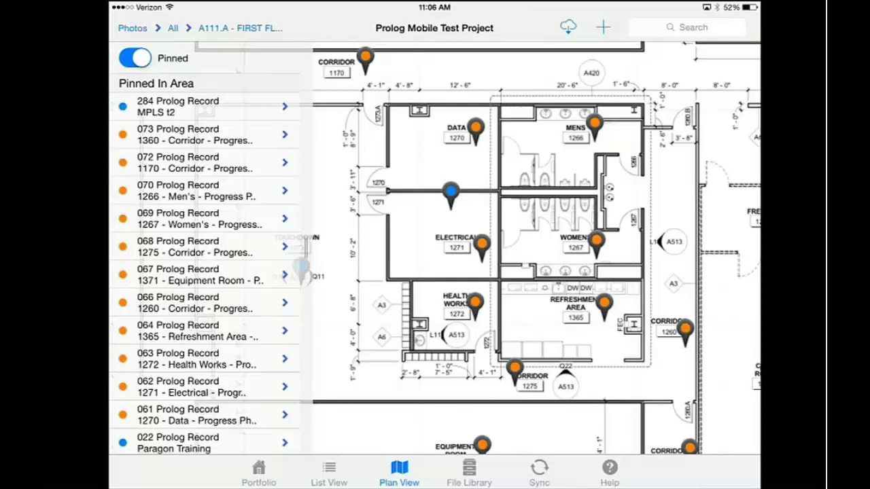
scroll(301, 269, down, 5)
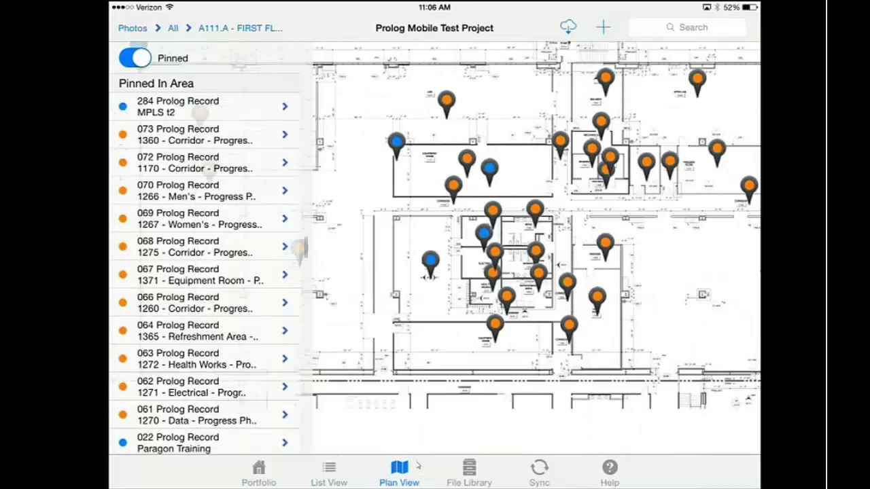
Return to the photo list and start a new photo record with a picture of the desk phone
click(330, 473)
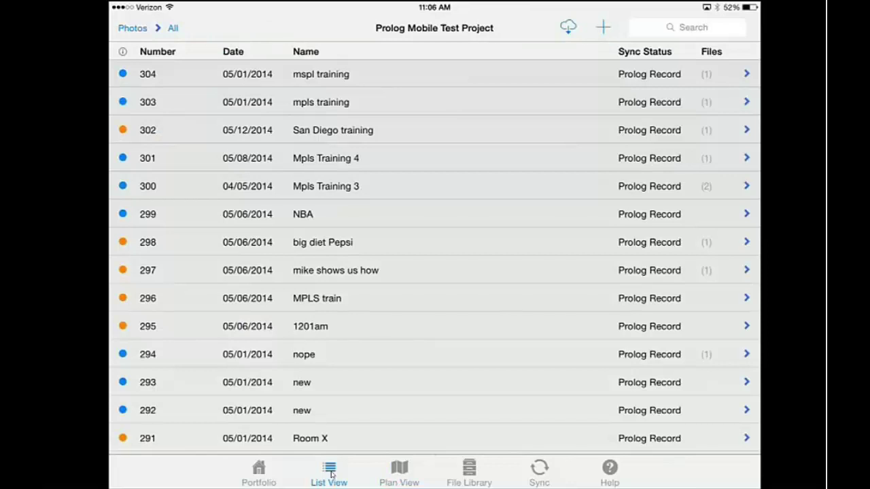
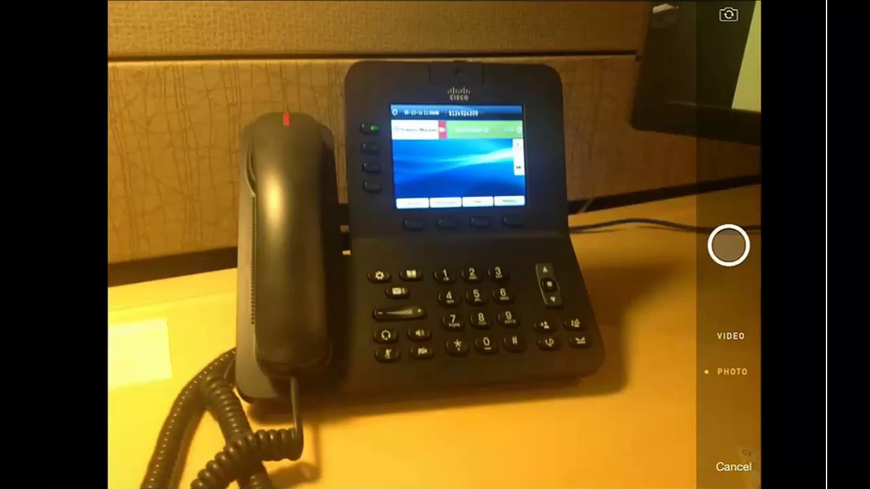
click(728, 246)
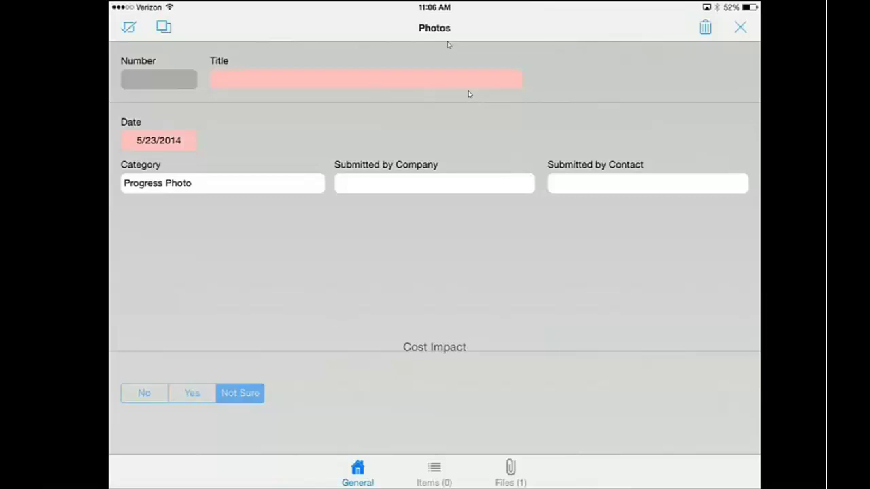
Enter WebEx training 5-23-14 as the title of the new photo record
click(376, 79)
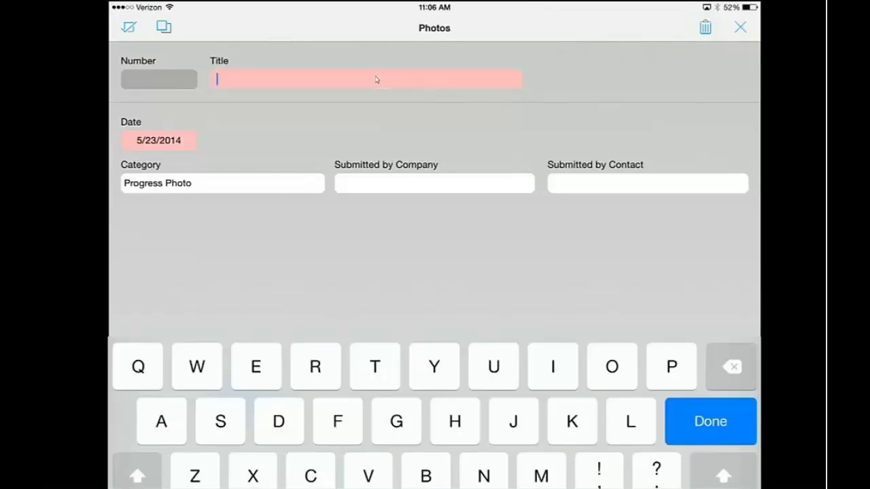
text(WebEx tra)
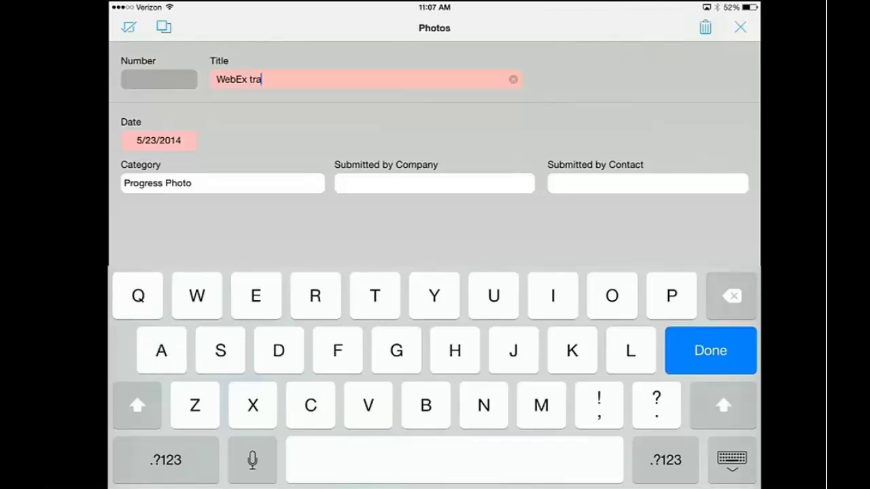
text(ining 5/)
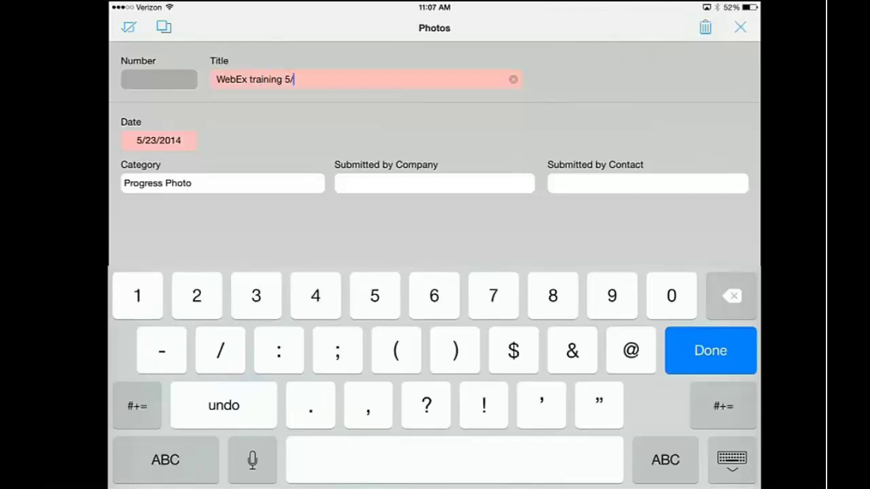
key(BackSpace)
text(-23-14)
click(732, 459)
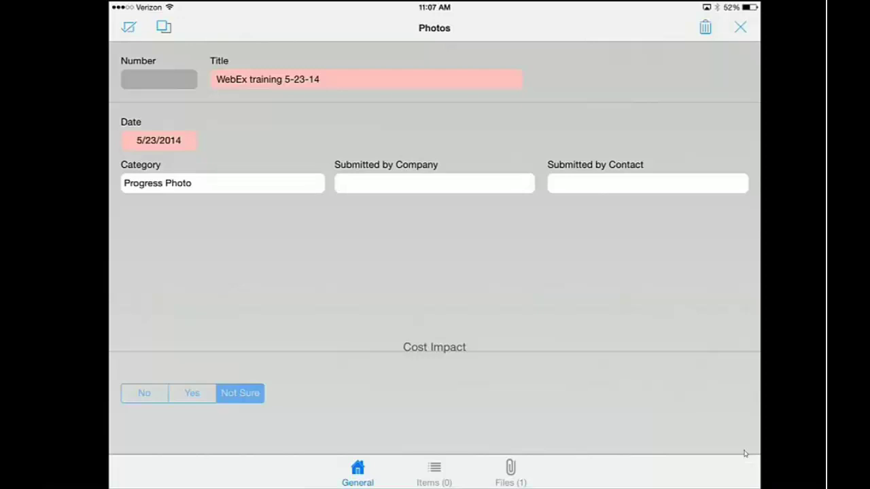
Replace the photo record's title with WebEx training using voice dictation, correcting the first letter to a capital W
click(319, 79)
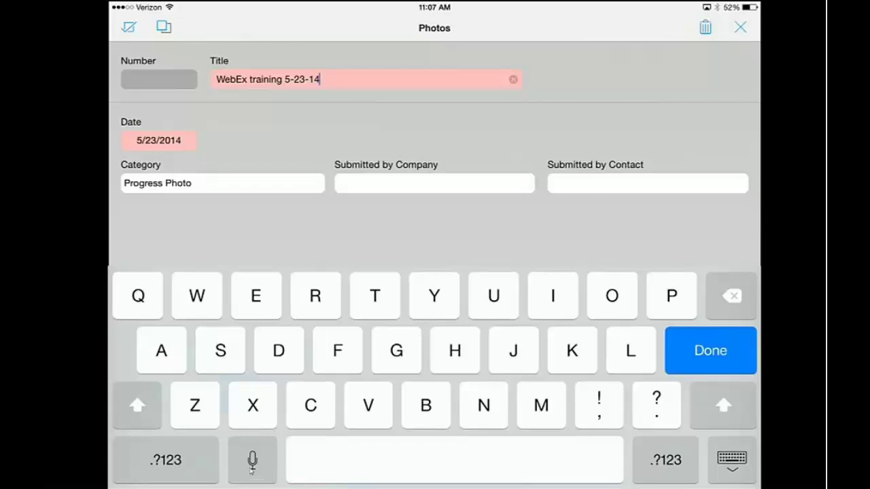
key(ctrl+a)
key(BackSpace)
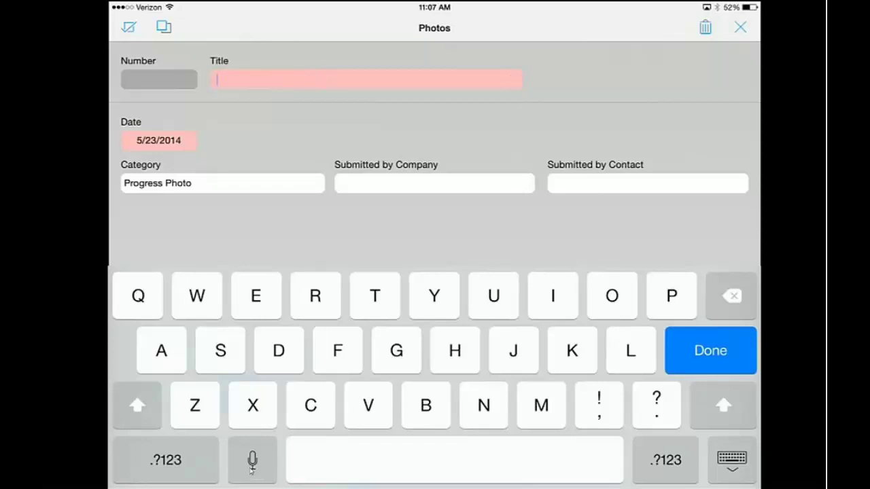
click(252, 465)
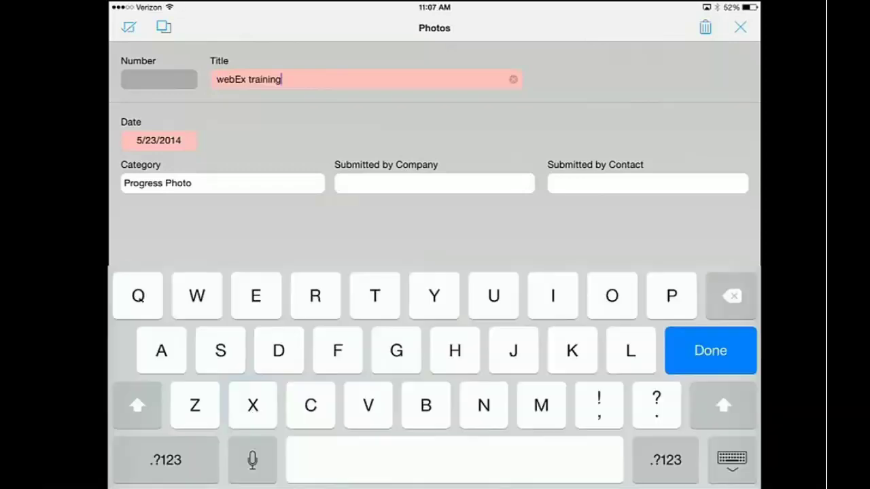
drag(223, 77, 224, 76)
key(BackSpace)
text(W)
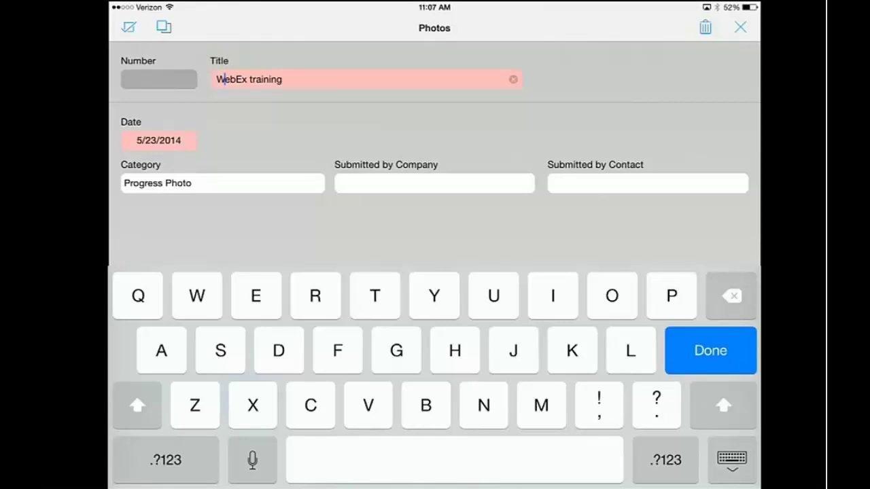
key(Return)
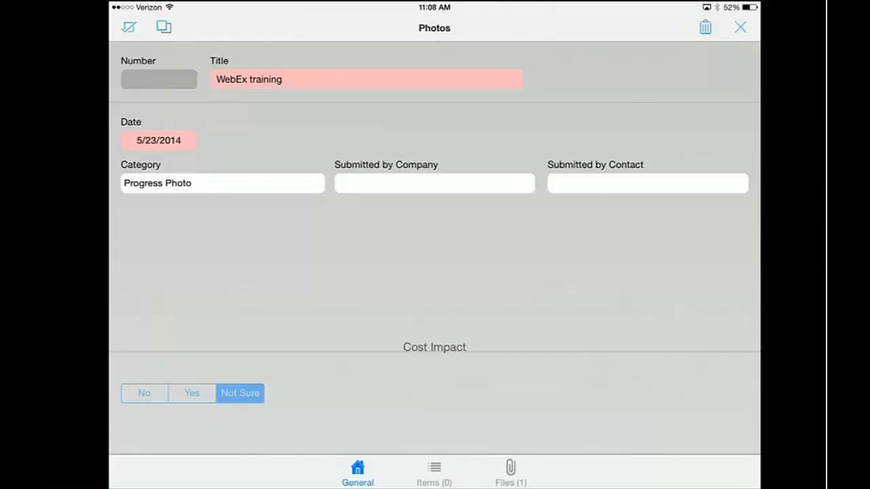
Review the available photo categories without changing the record's category
click(145, 146)
click(200, 189)
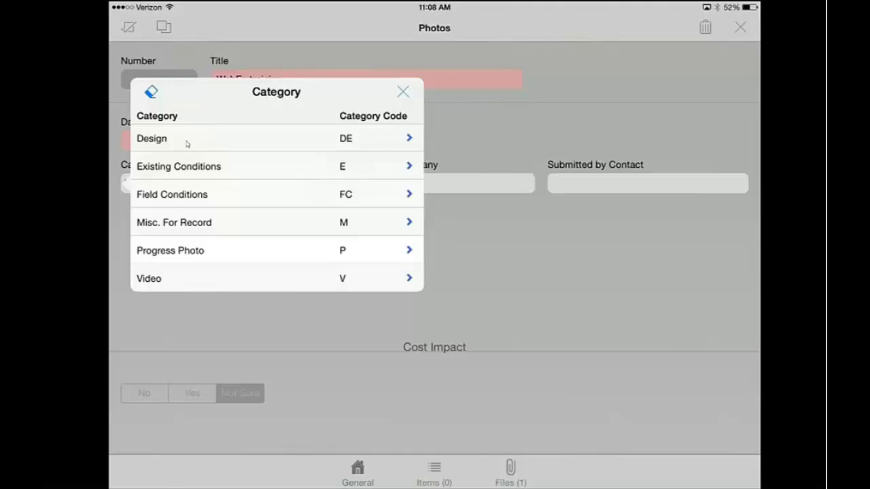
click(394, 102)
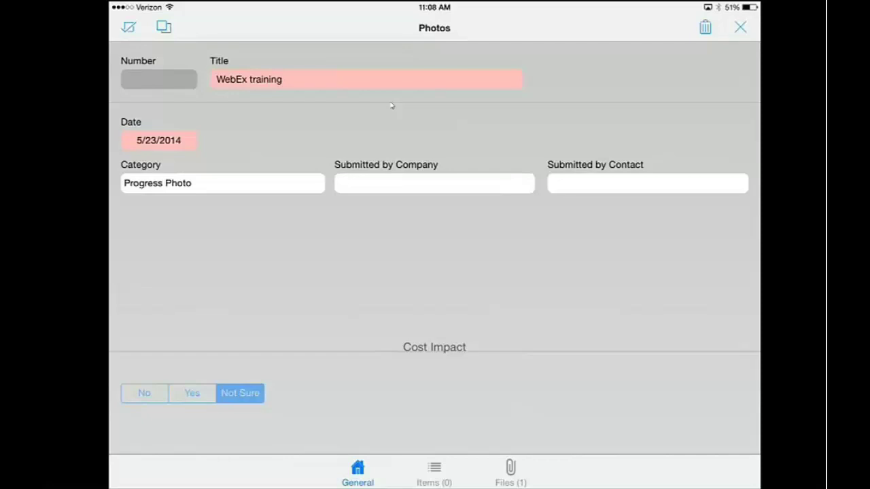
Search the contacts by first name and set the matching person as the record's Submitted by Contact
click(648, 184)
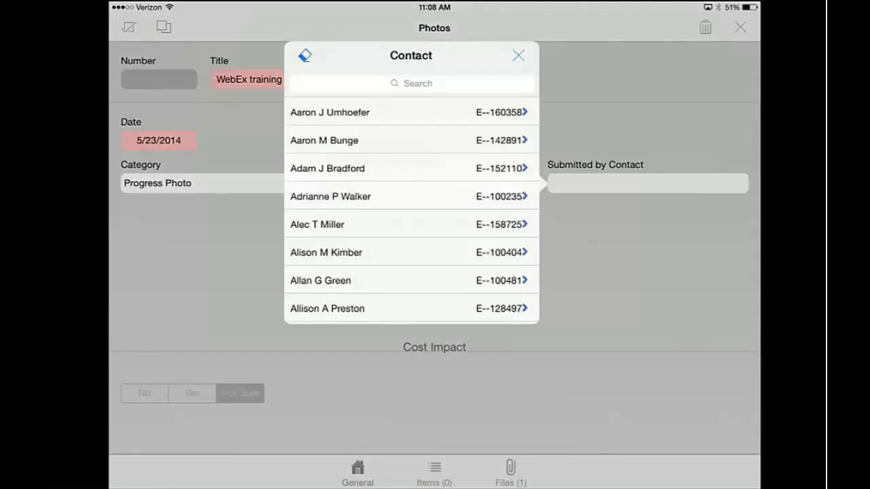
click(411, 83)
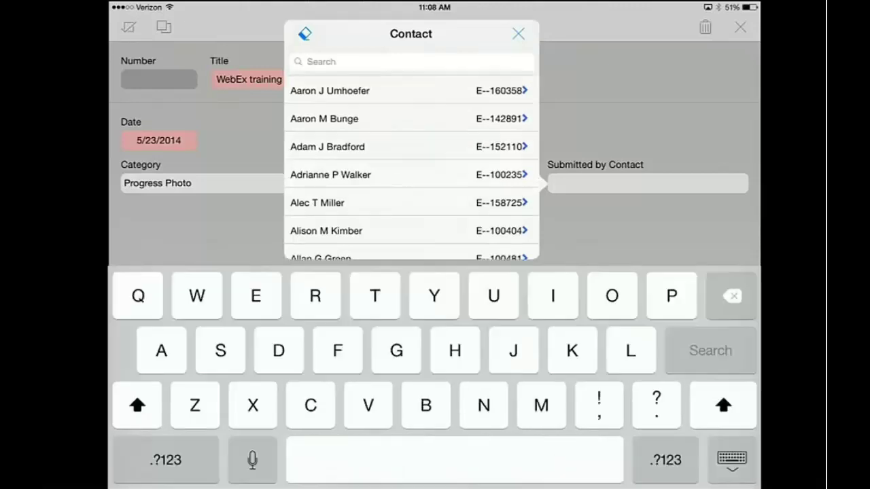
text(Morgan)
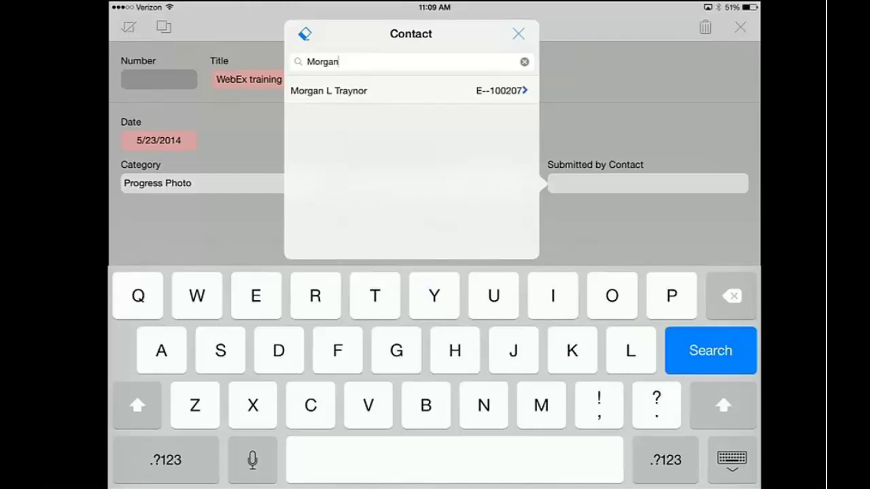
click(329, 91)
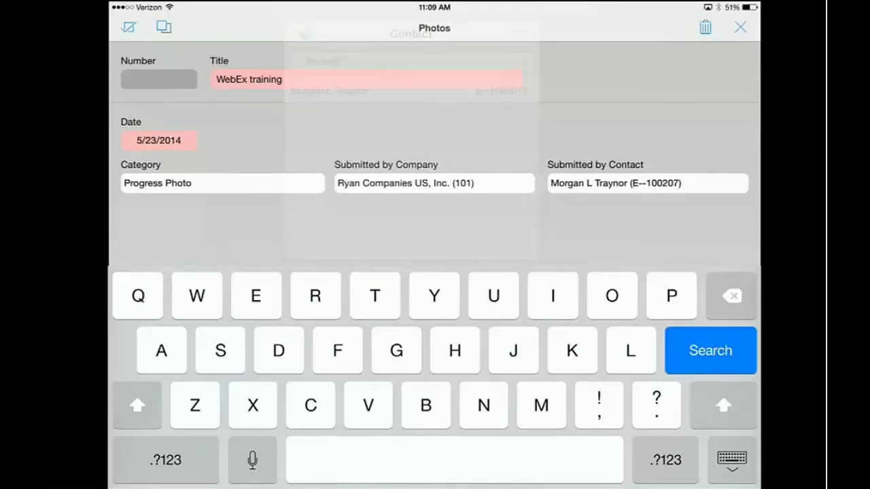
Browse the alphabetical contact list for the Submitted by Contact field and leave the selection as is
click(645, 183)
scroll(411, 215, down, 5)
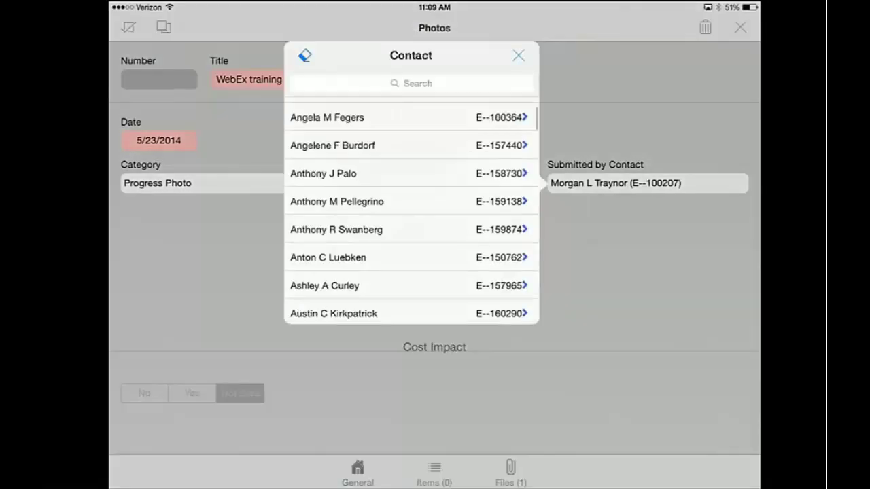
scroll(412, 214, down, 5)
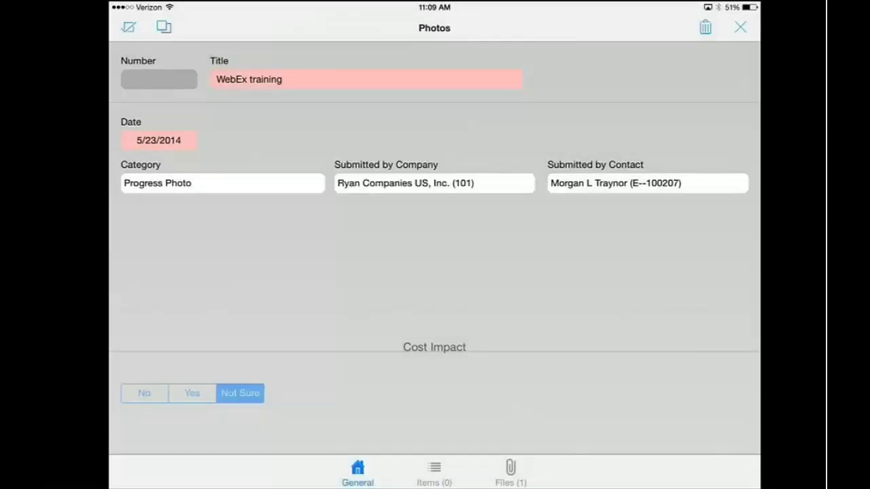
Open the captured phone image attached to the record and rename its file to WebEx training
click(511, 472)
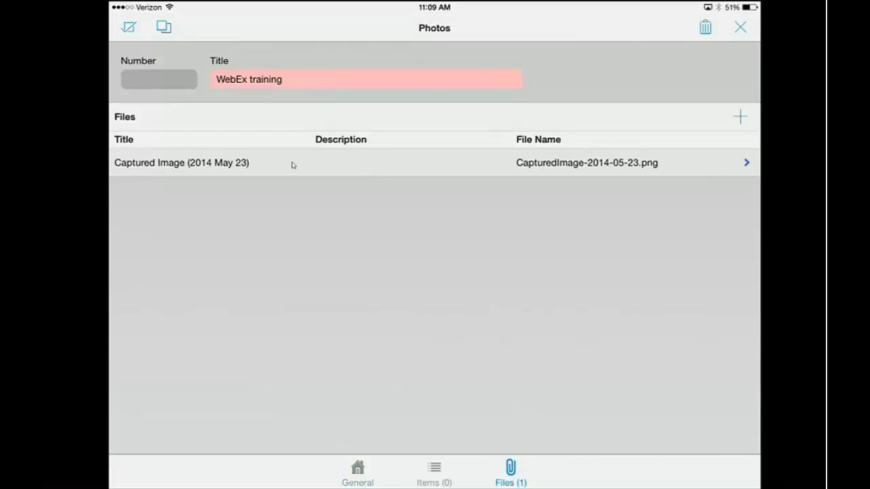
click(526, 170)
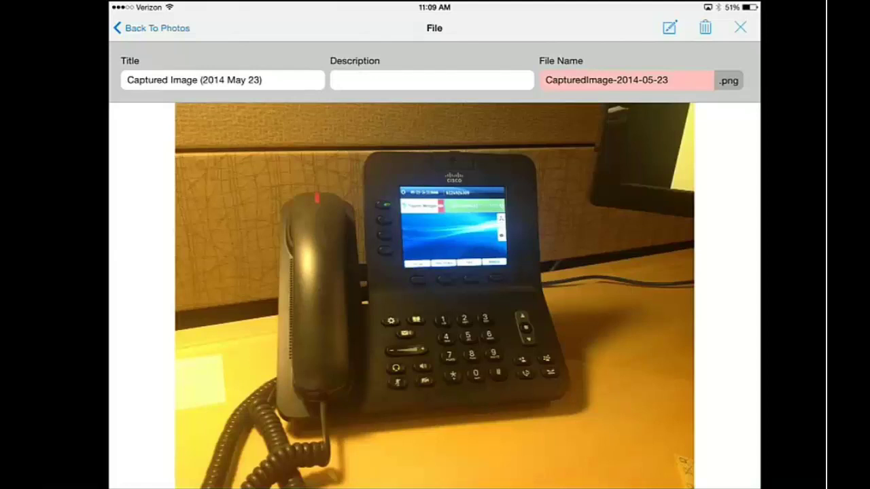
click(669, 80)
key(BackSpace)
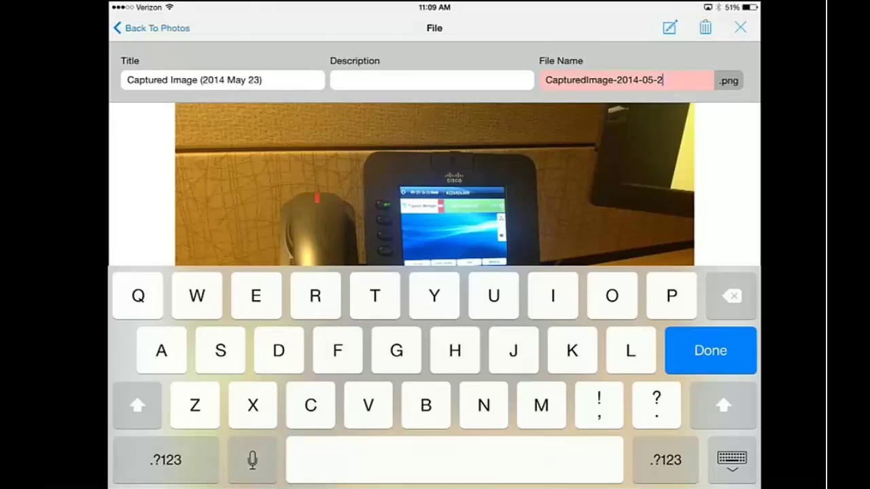
text(WebEx )
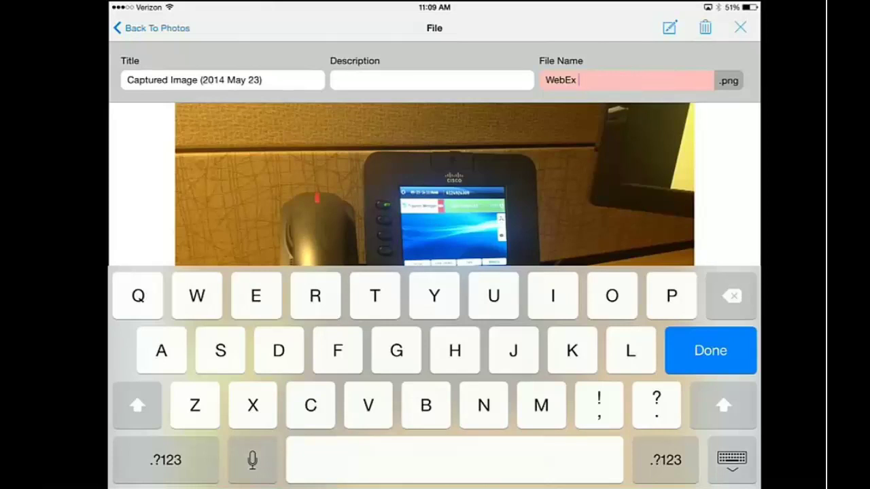
text(training)
key(Return)
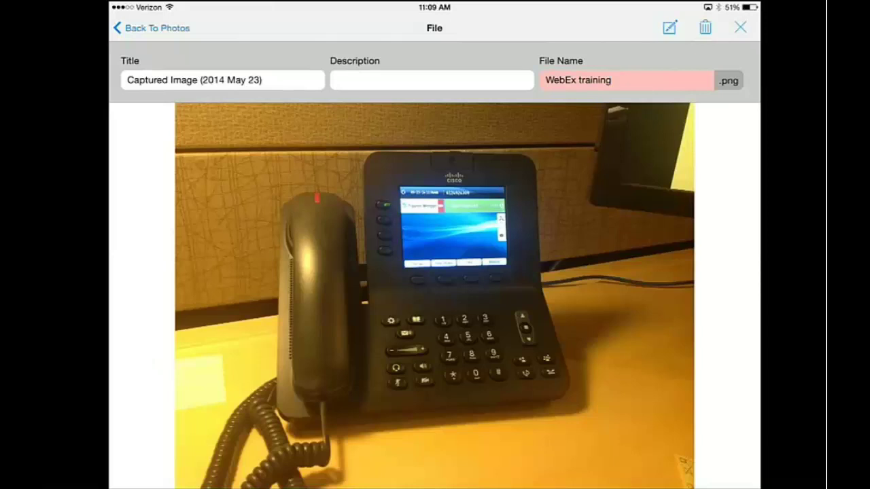
Mark up the image with a freehand purple arrow pointing at the phone's screen and a purple circle around it
click(683, 31)
click(682, 29)
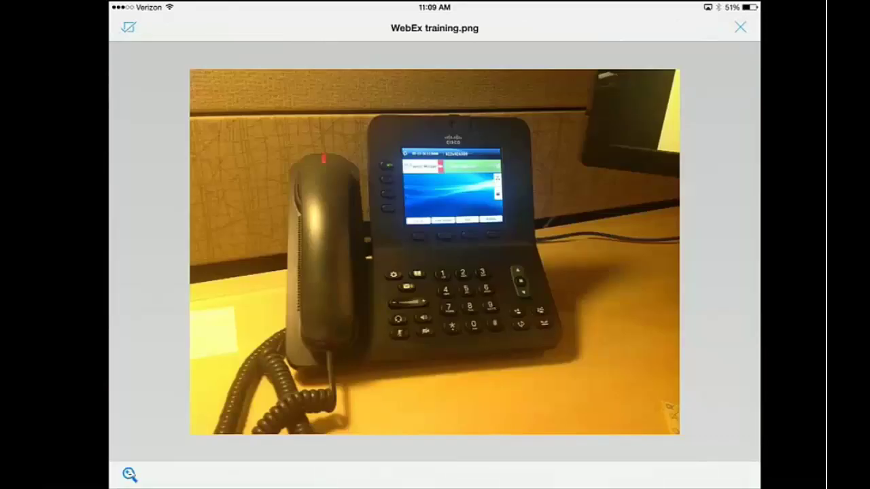
click(130, 475)
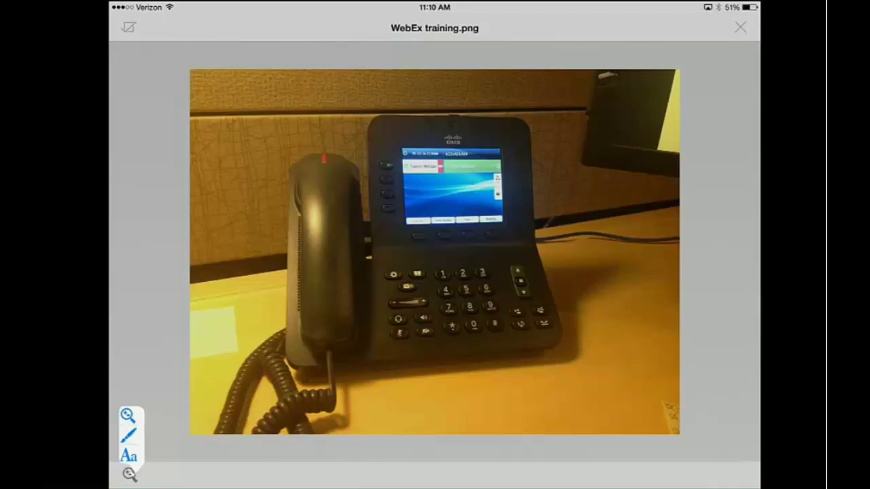
click(129, 435)
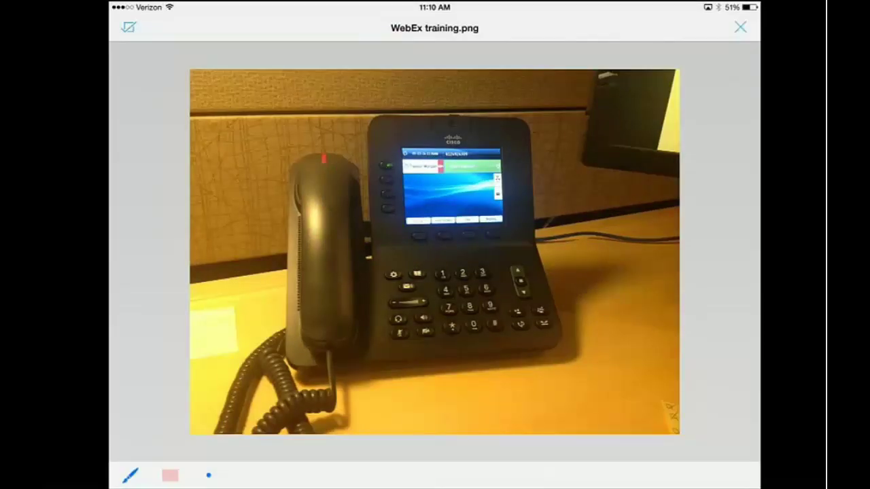
click(170, 475)
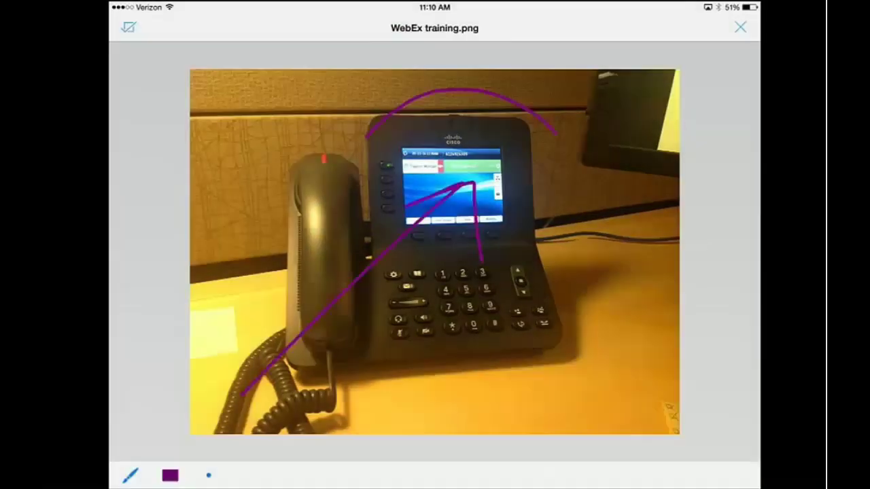
drag(567, 136, 544, 112)
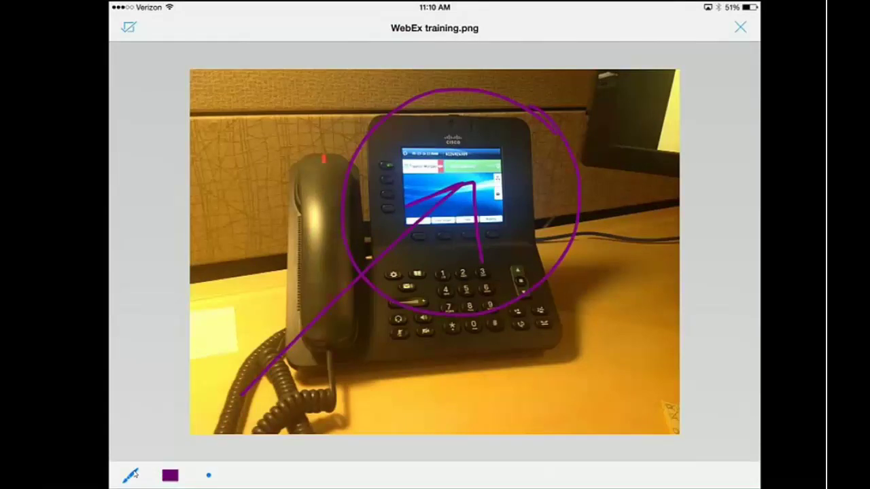
Add a large purple text label reading Phone below the phone, save the markup and return to the record's files
click(130, 475)
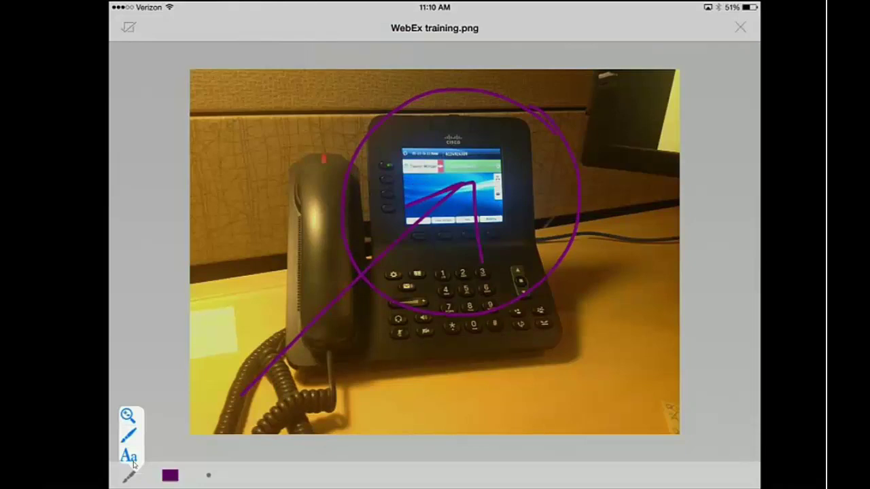
click(130, 458)
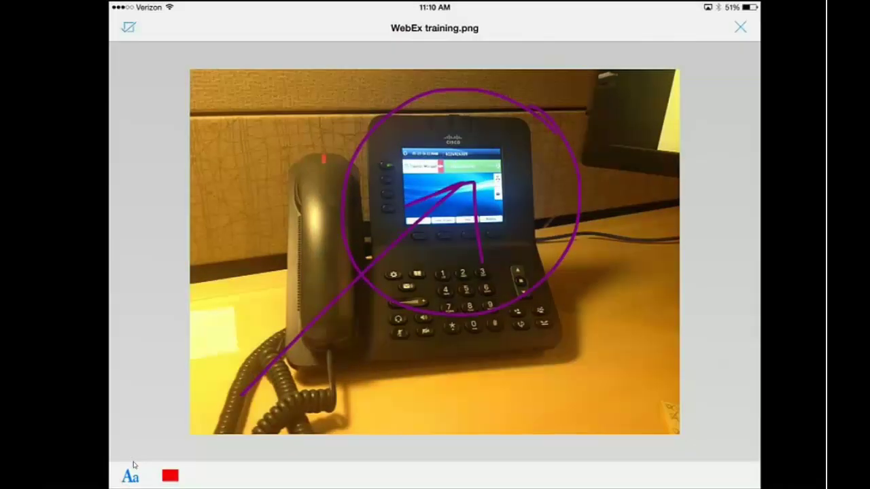
click(463, 388)
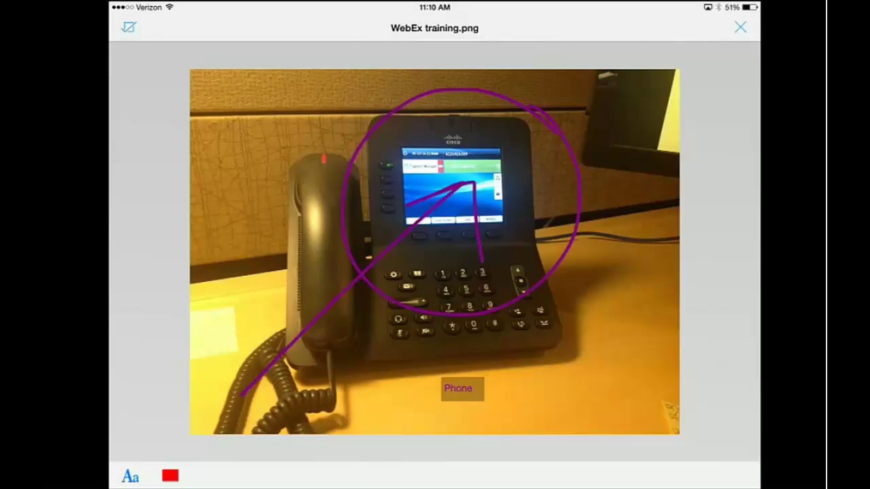
click(462, 388)
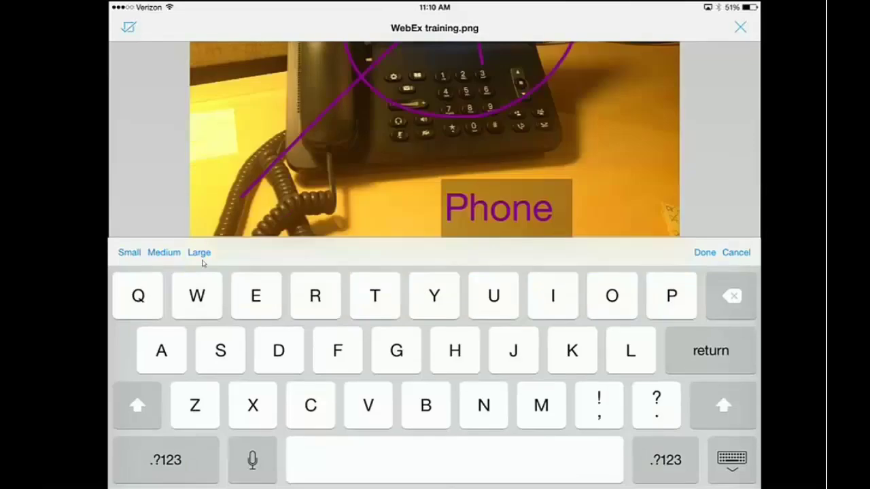
click(699, 255)
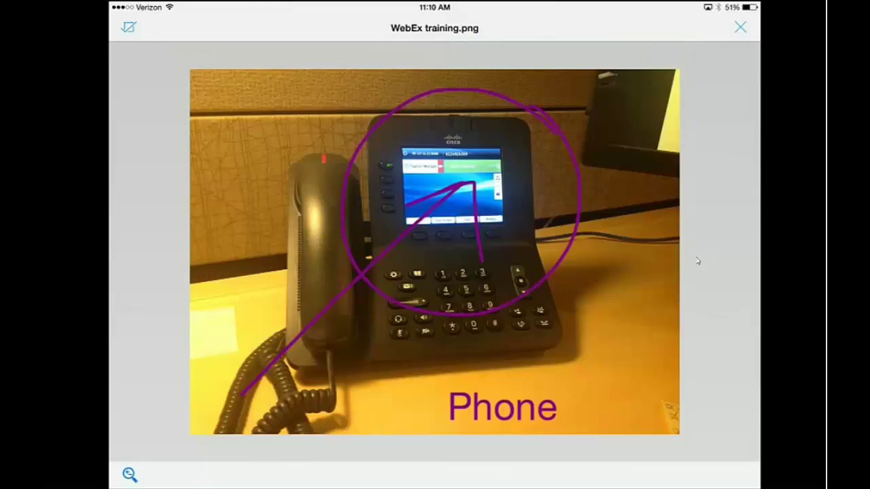
click(129, 28)
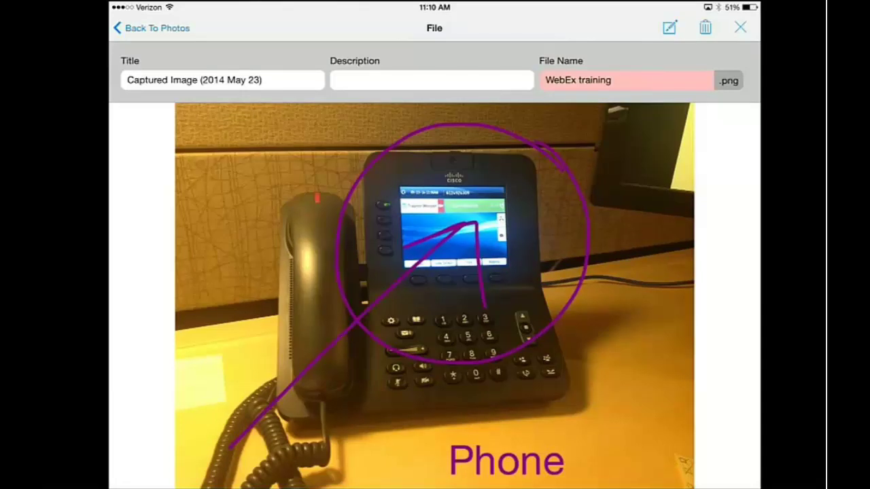
click(167, 30)
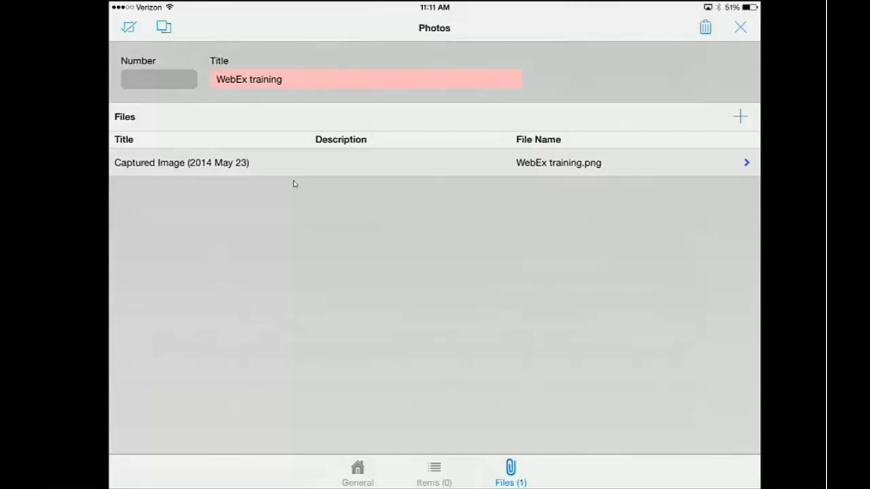
Attach the AnyConnect Secure Mobility Client screenshot from the device's camera roll as another file on the record
click(741, 118)
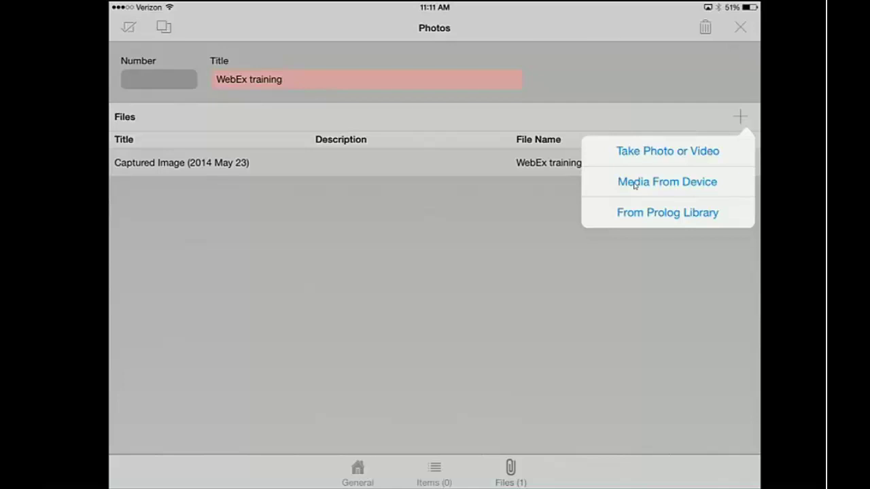
click(719, 185)
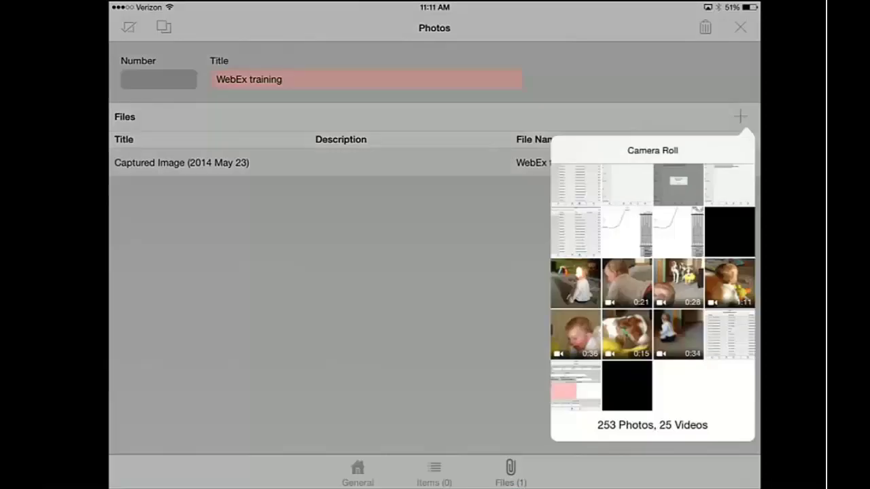
scroll(652, 300, up, 1)
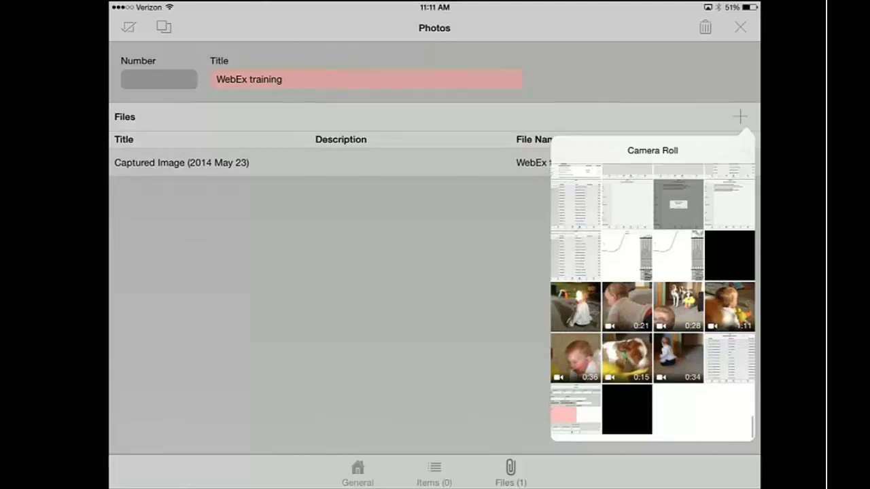
scroll(652, 303, up, 3)
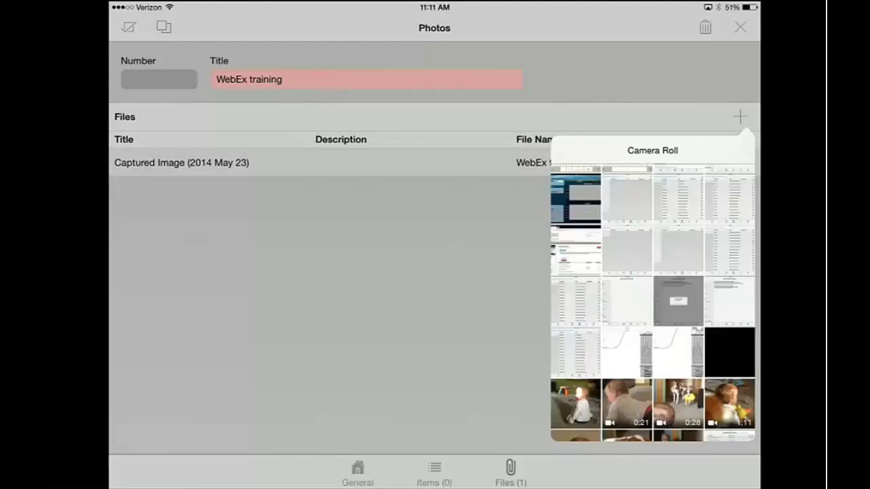
click(575, 199)
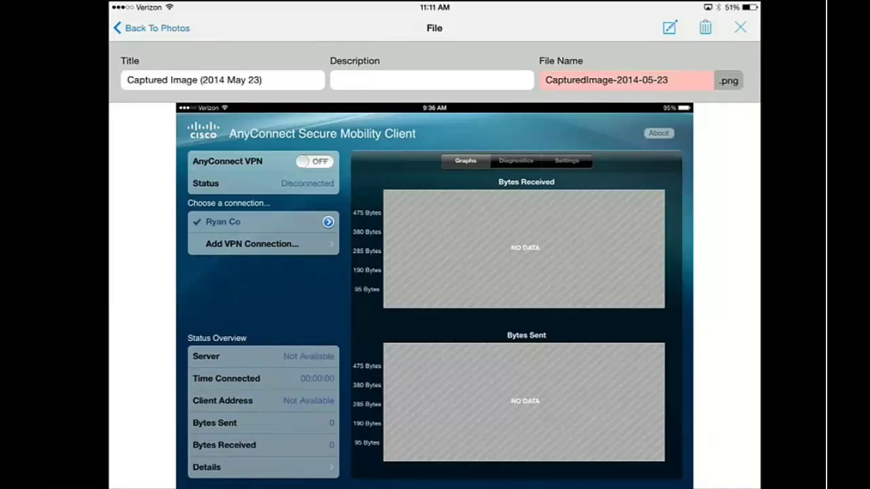
Return to the WebEx training photo record from its attached screenshot, then save and close the record
click(151, 28)
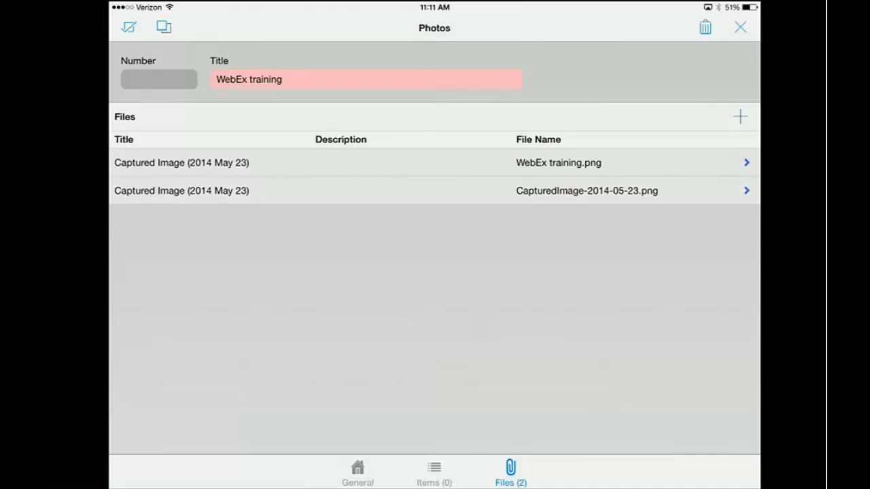
click(134, 30)
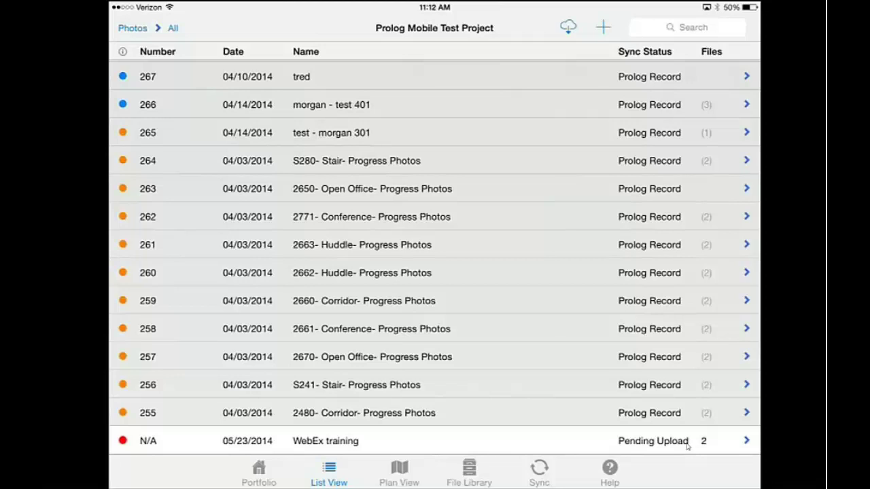
Synchronize this project only, with data and file library downloads turned off and upload left on
click(544, 477)
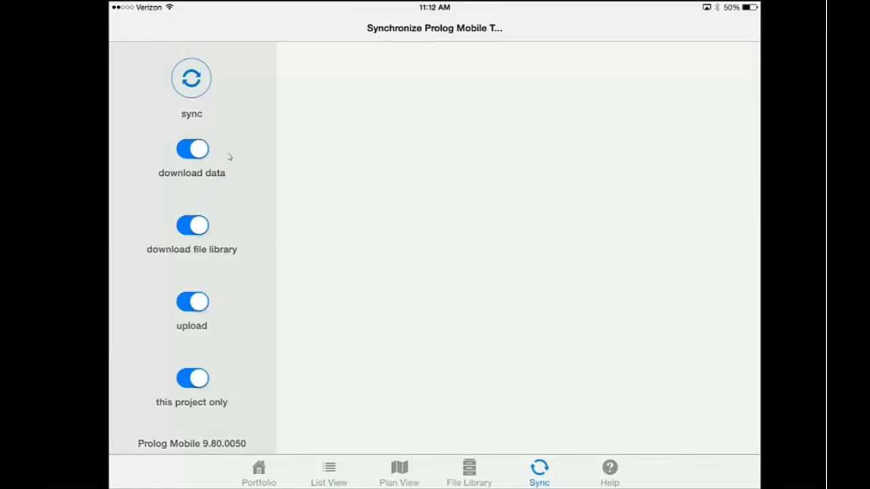
click(192, 149)
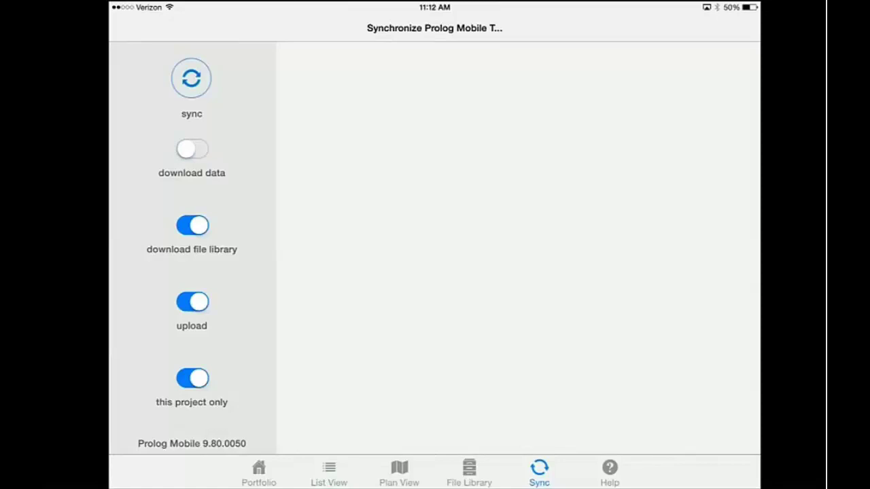
click(192, 225)
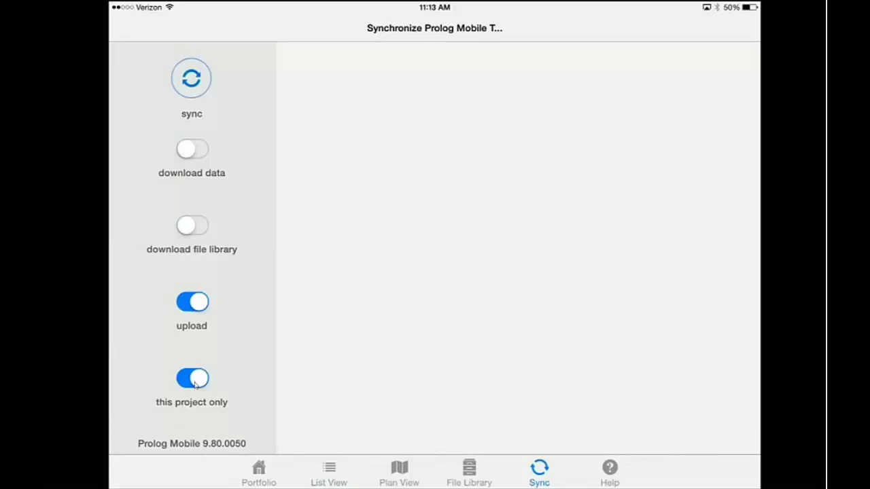
click(190, 91)
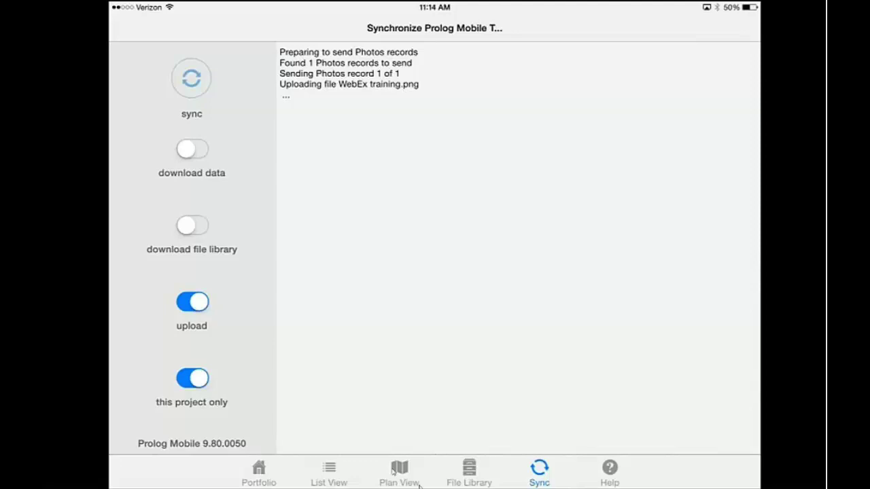
Open photo record 070, 1266 - Men's - Progress Photos, from its pin in the Mens room on the first-floor plan
click(399, 472)
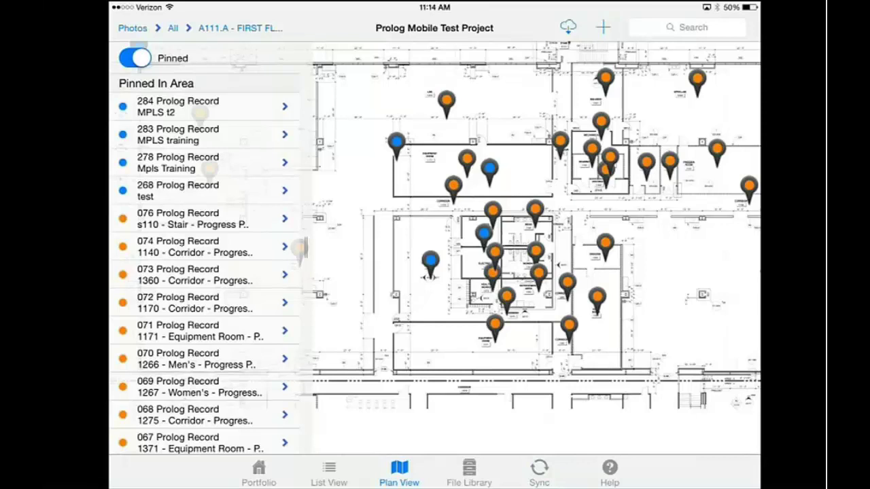
scroll(572, 217, up, 3)
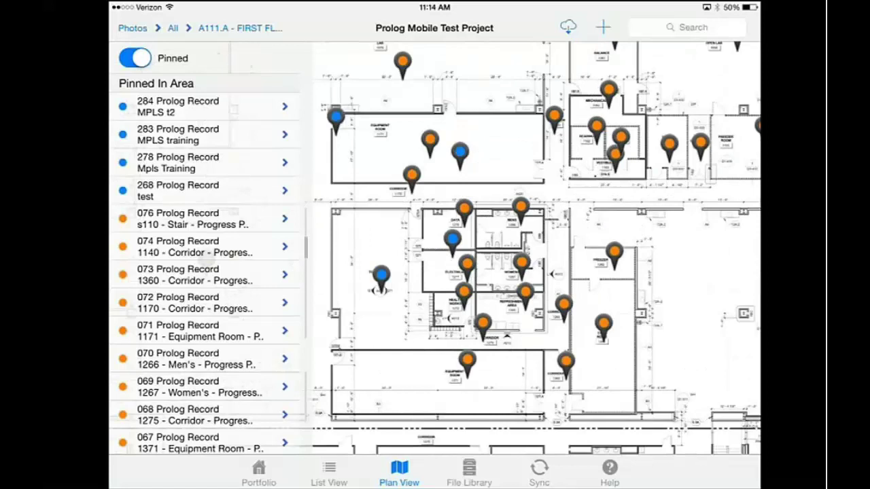
scroll(438, 309, up, 4)
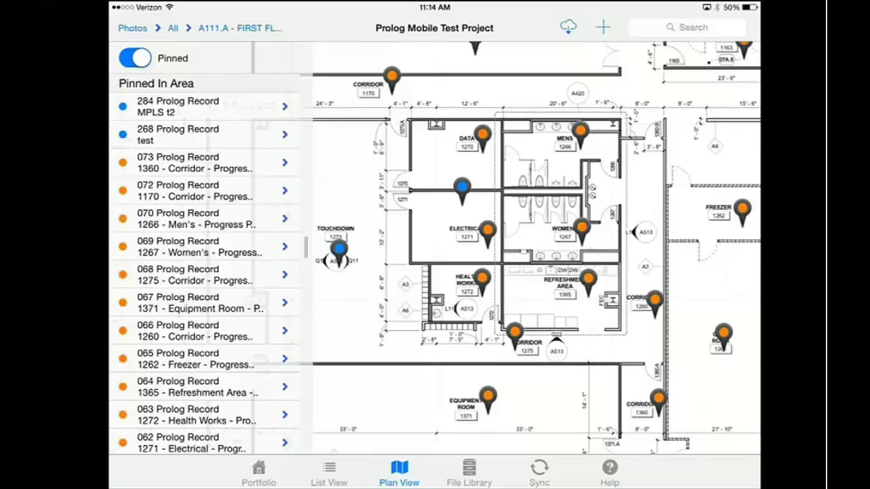
click(579, 133)
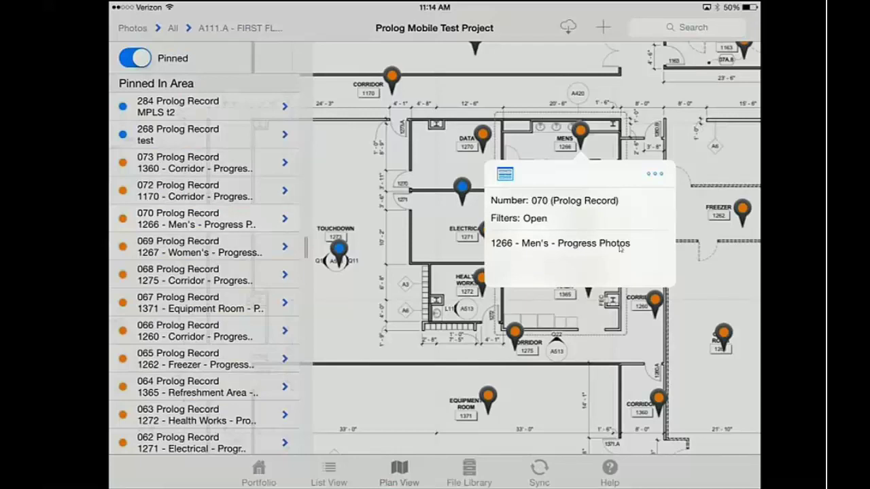
click(507, 176)
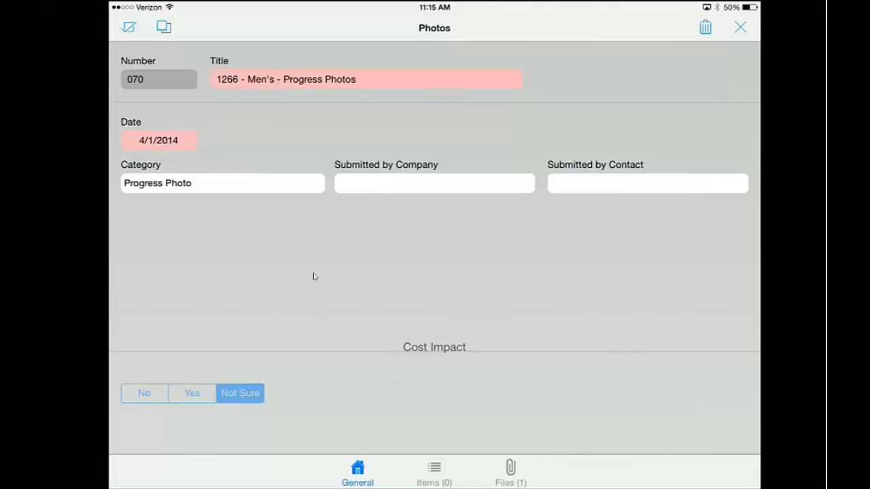
Attach a newly taken photo of the green cup to the files of record 070 and save the record
click(509, 476)
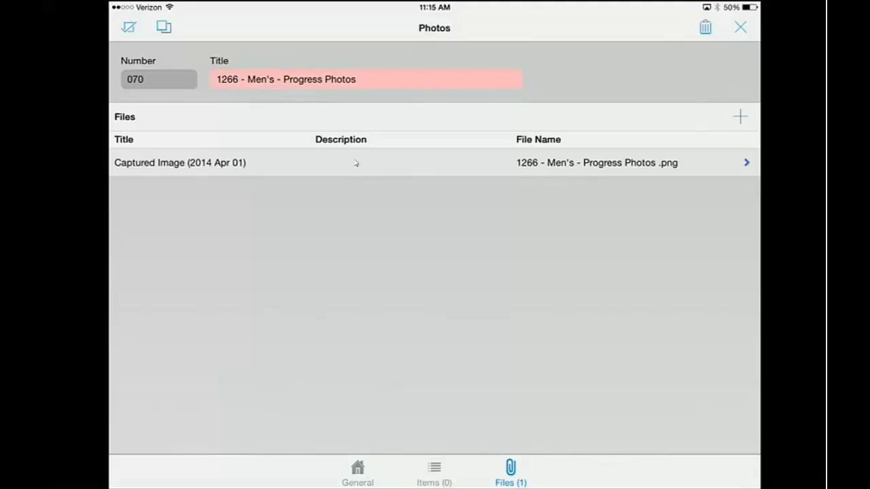
click(739, 117)
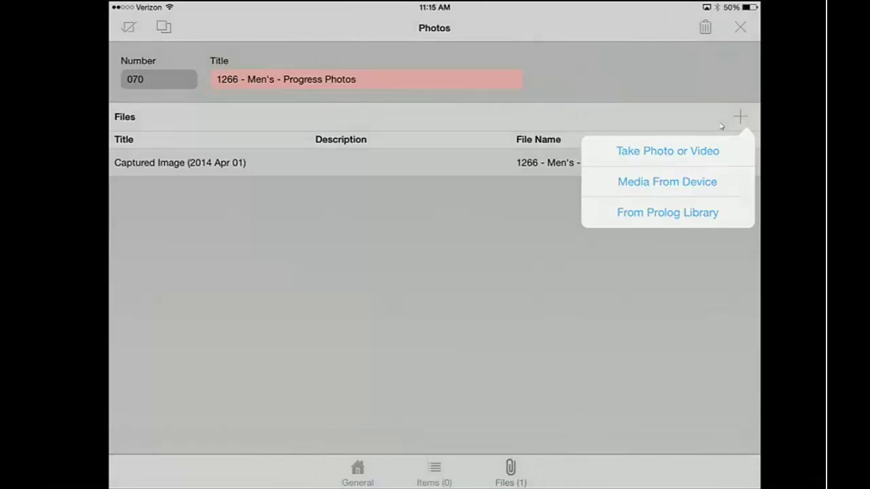
click(679, 151)
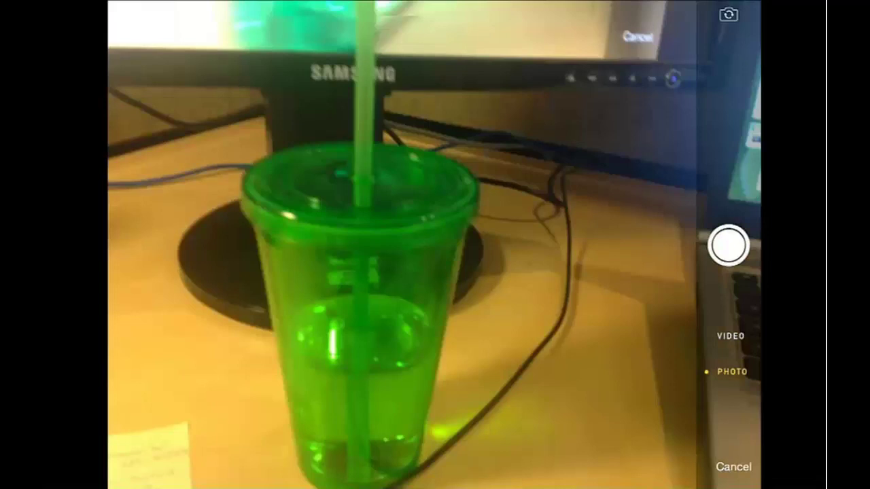
click(728, 245)
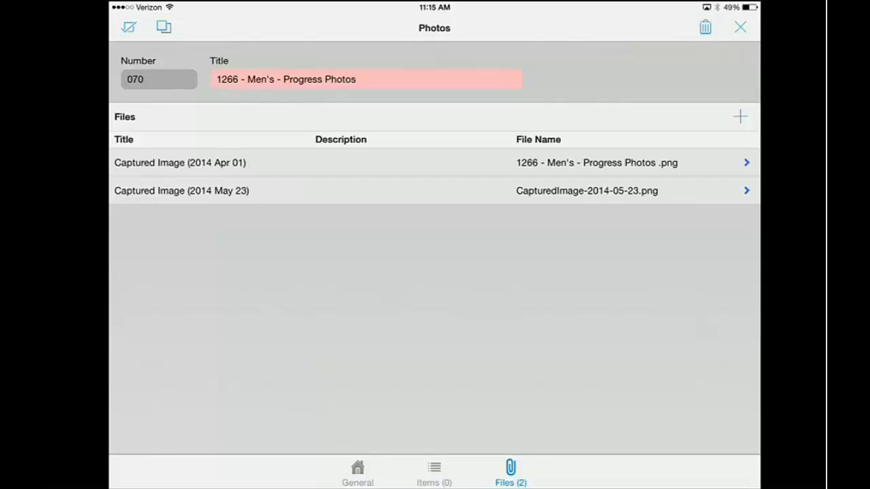
click(128, 32)
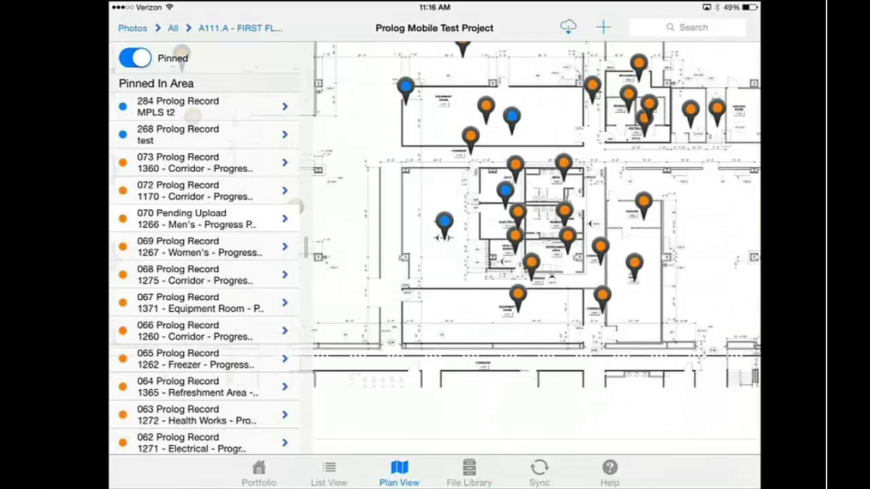
scroll(537, 231, down, 2)
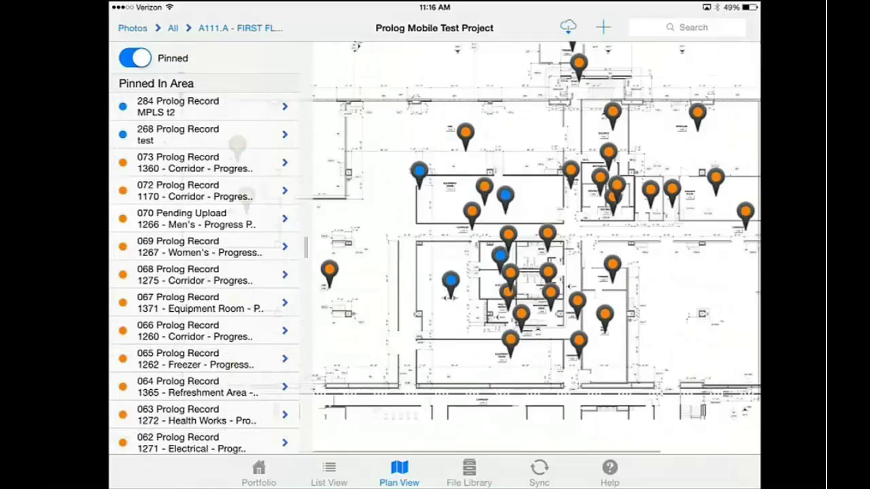
scroll(538, 245, up, 2)
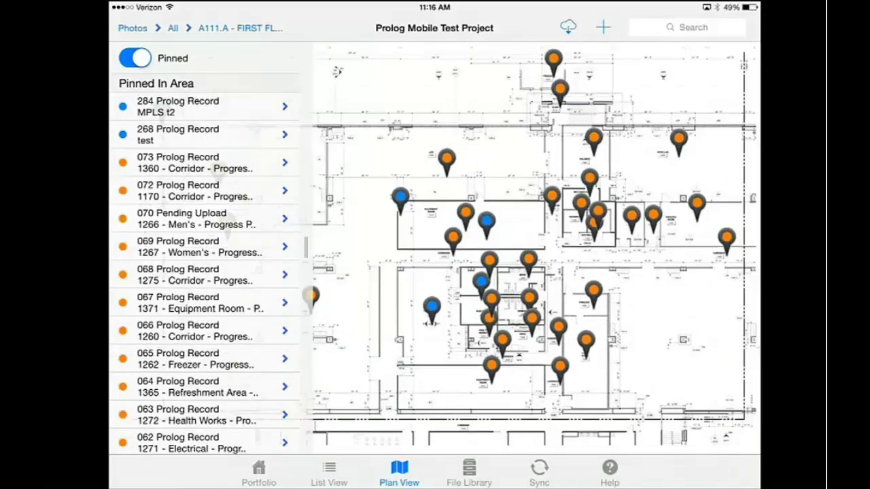
scroll(483, 282, up, 3)
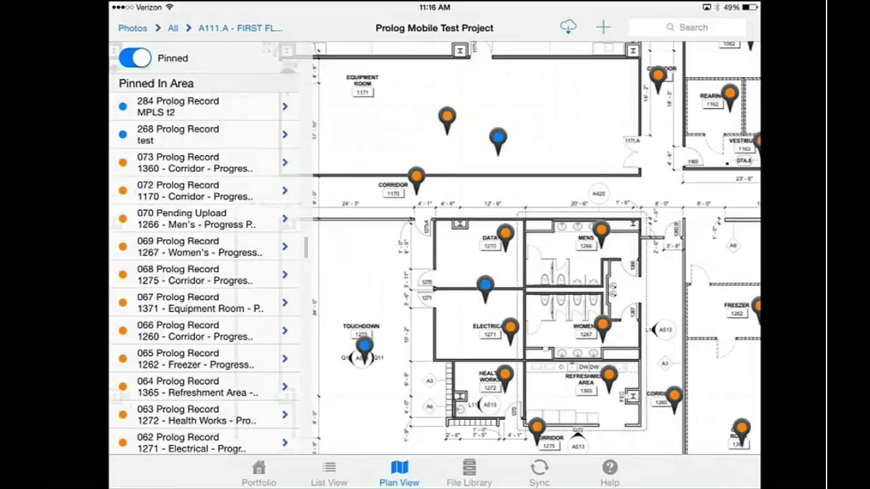
scroll(537, 248, down, 1)
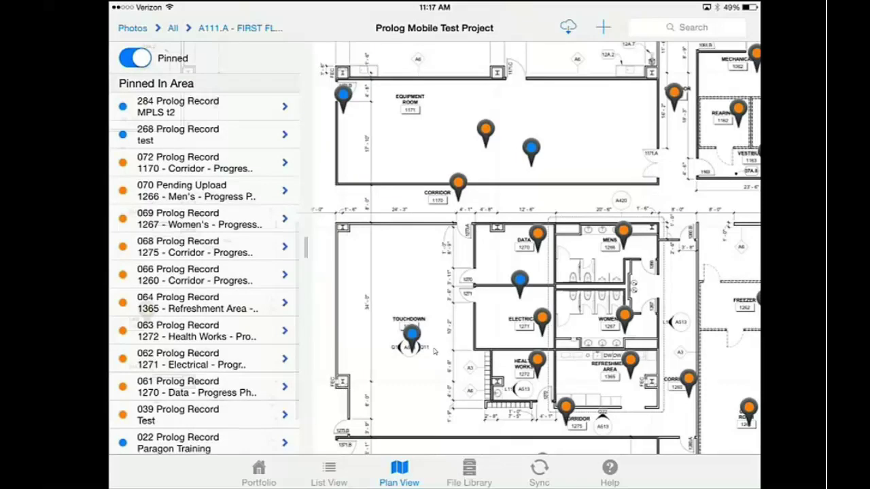
click(133, 28)
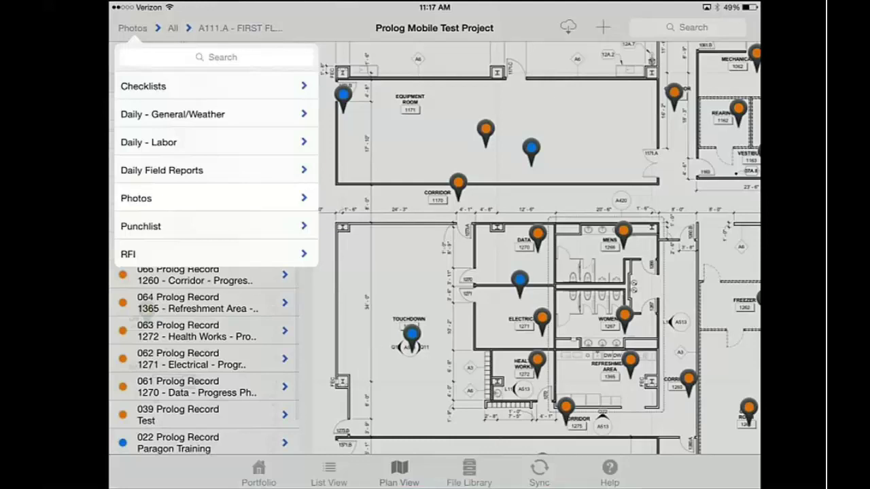
Create a new photo record titled Owner Update - May, check its files section, then save and close the record
click(367, 405)
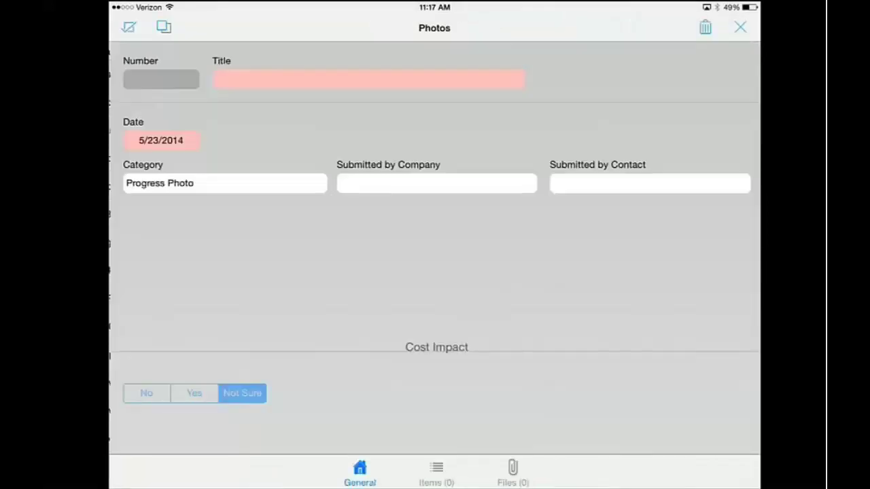
click(367, 80)
text(o)
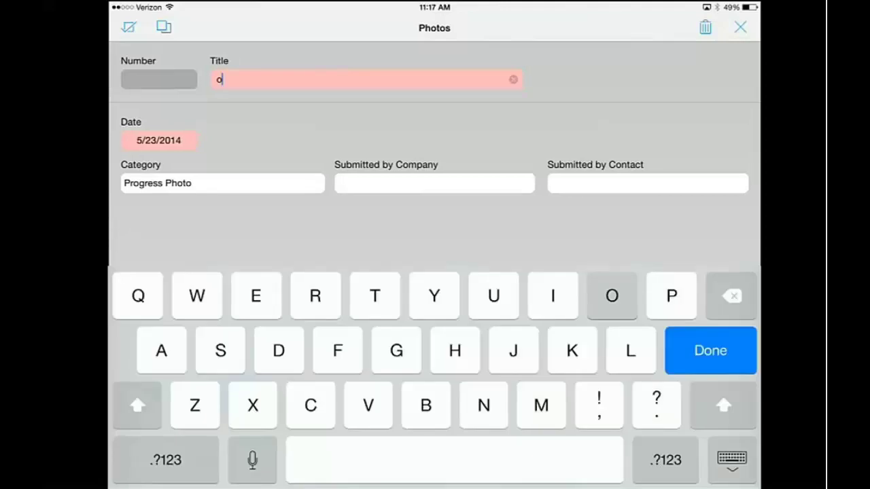
text(wner Upday)
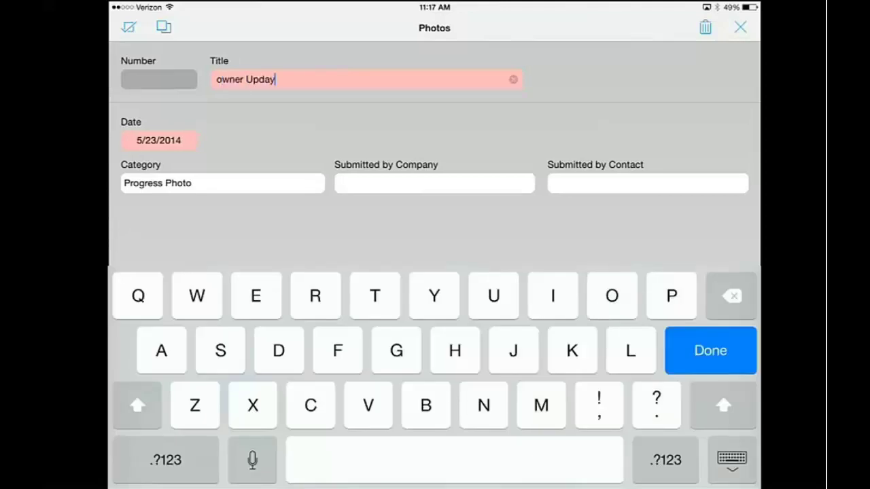
key(BackSpace)
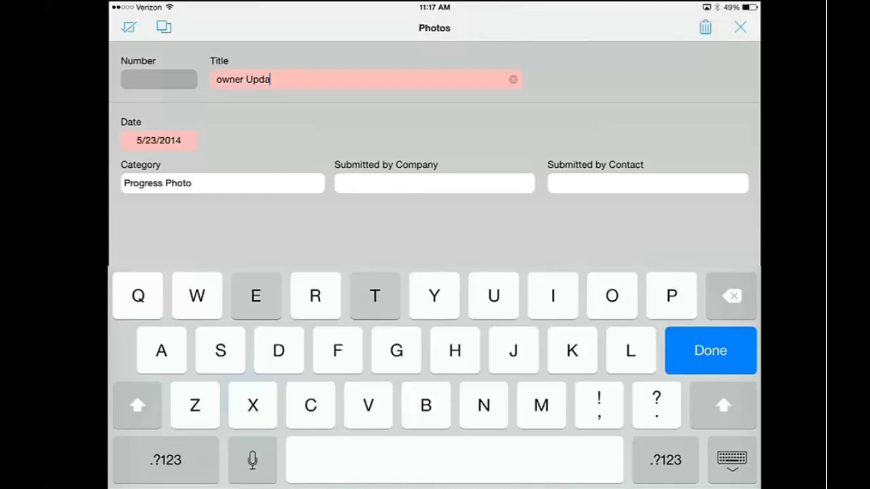
text(te - May)
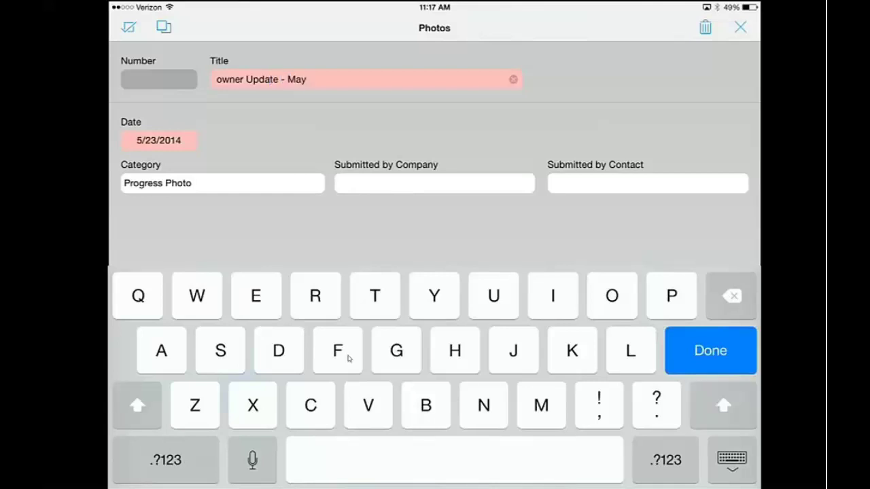
drag(222, 79, 222, 79)
key(BackSpace)
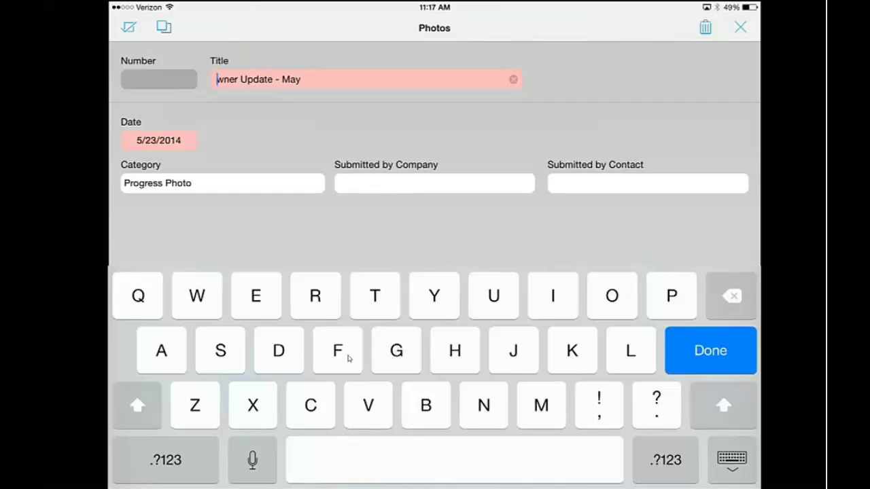
text(O)
click(711, 350)
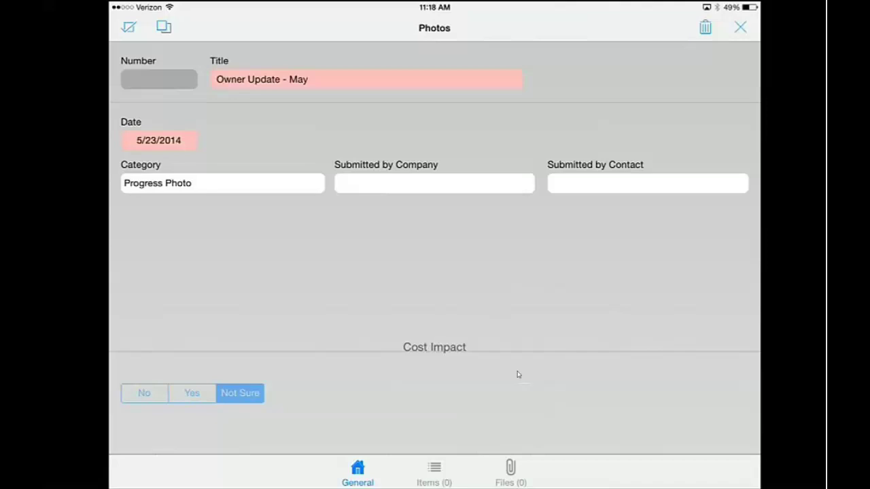
click(513, 475)
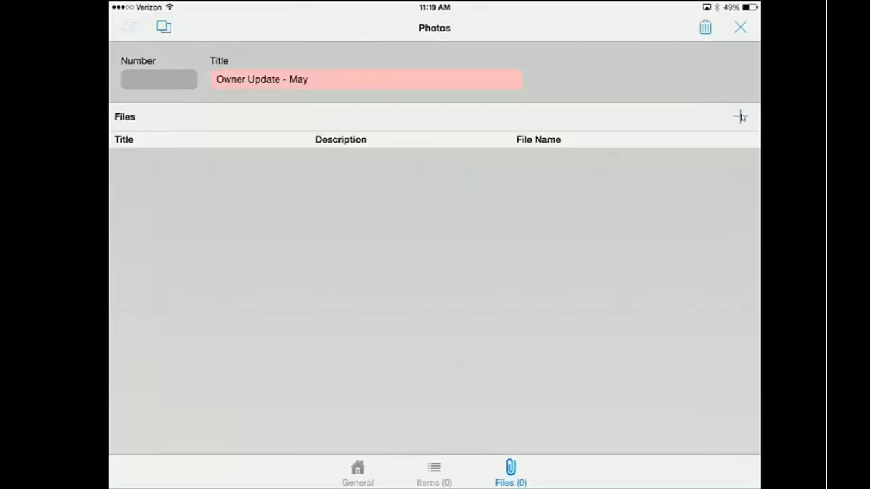
click(741, 27)
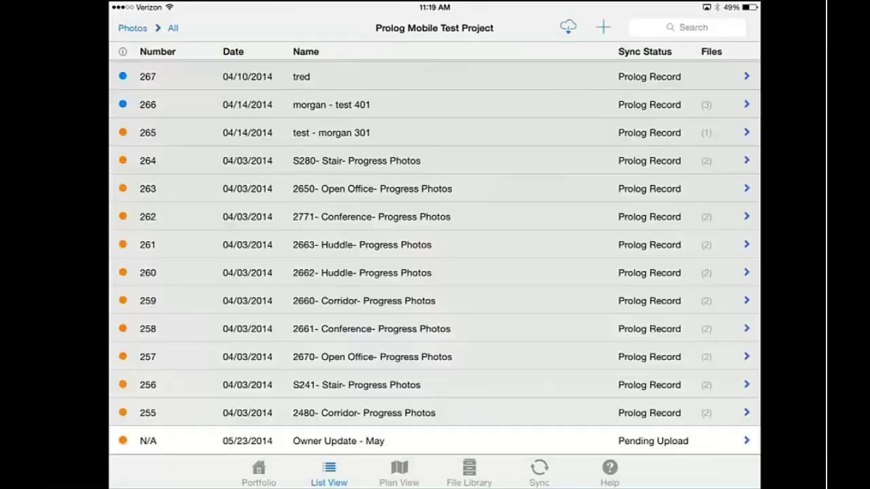
Start an upload sync of the pending photo records and shrink and move the AirServer window beside the browser
click(540, 470)
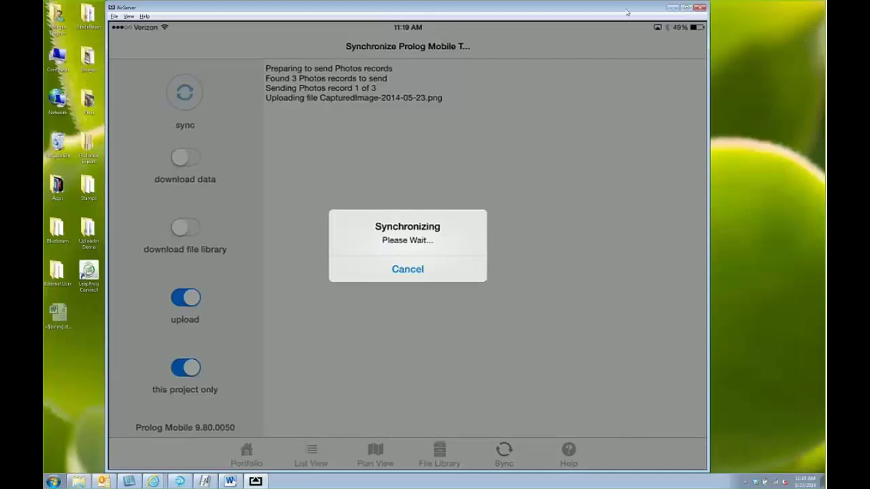
drag(708, 2, 365, 171)
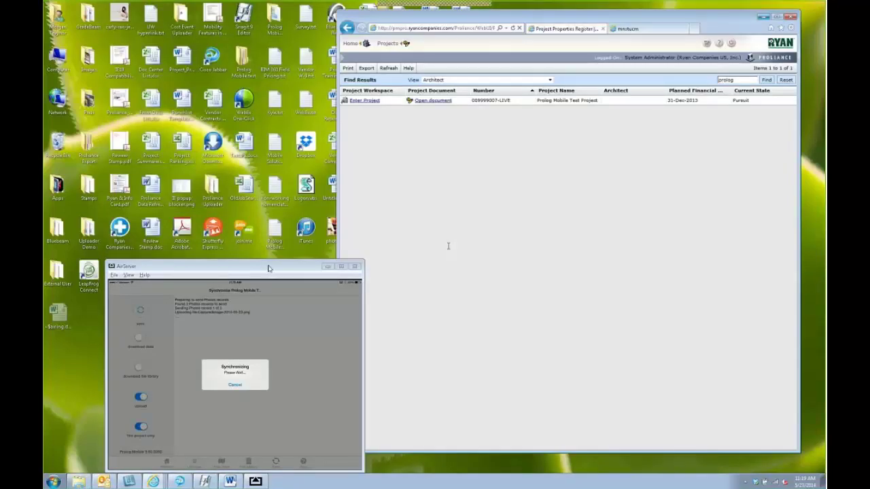
click(265, 269)
drag(265, 269, 213, 261)
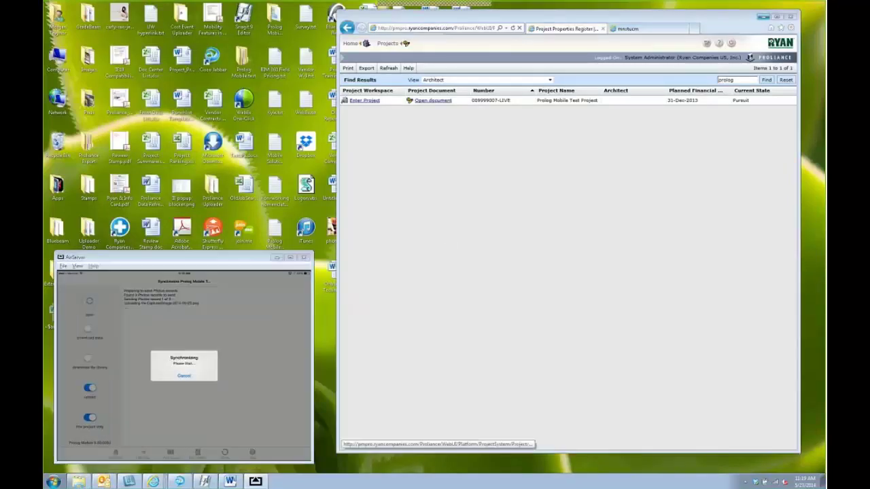
Enter the Prolog Mobile Test Project, widen the browser window and open the Photos & Videos folder of the catalog cards
click(364, 100)
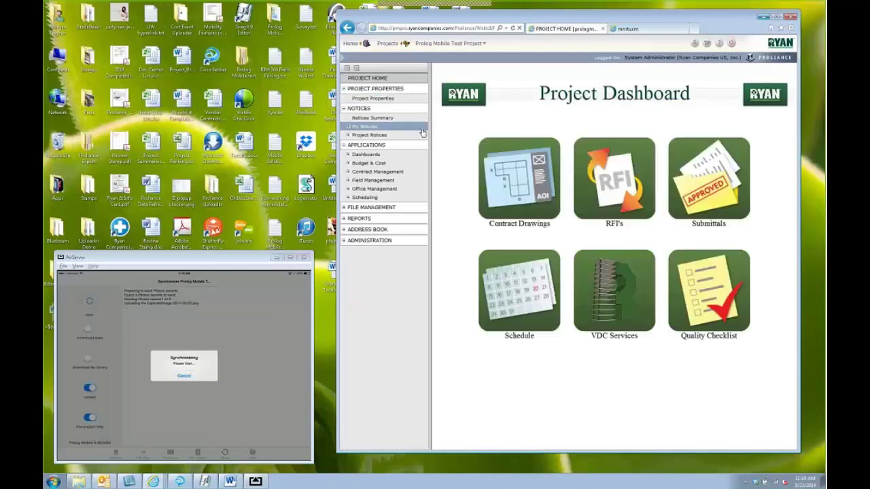
click(359, 211)
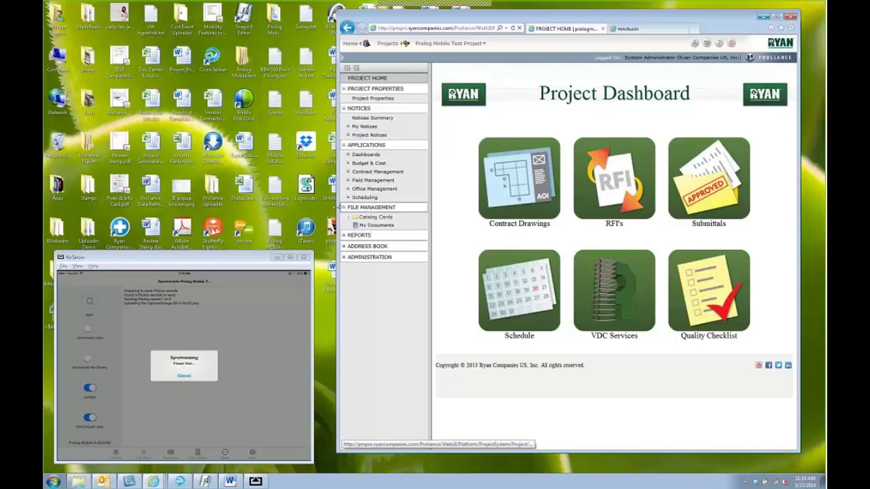
drag(338, 207, 320, 208)
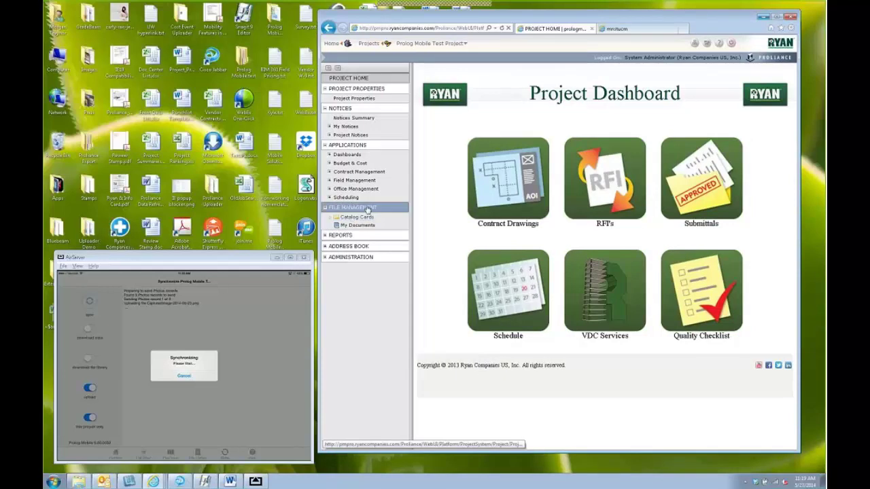
click(329, 219)
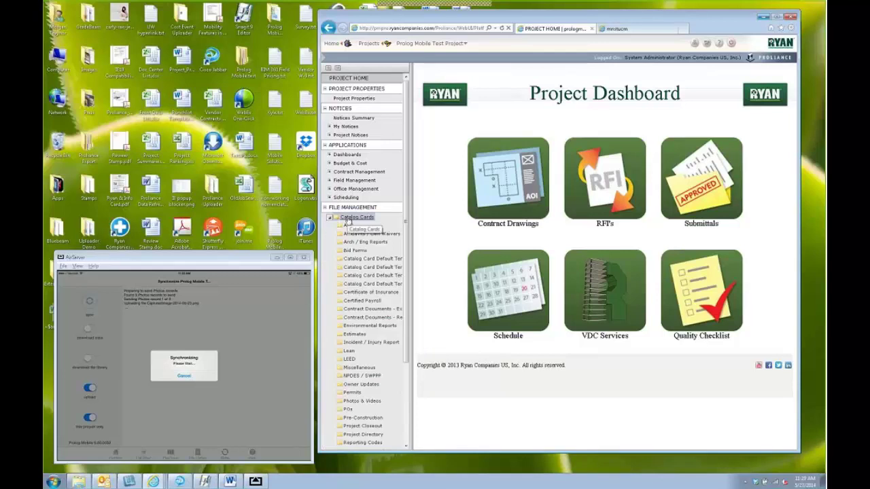
scroll(407, 221, down, 1)
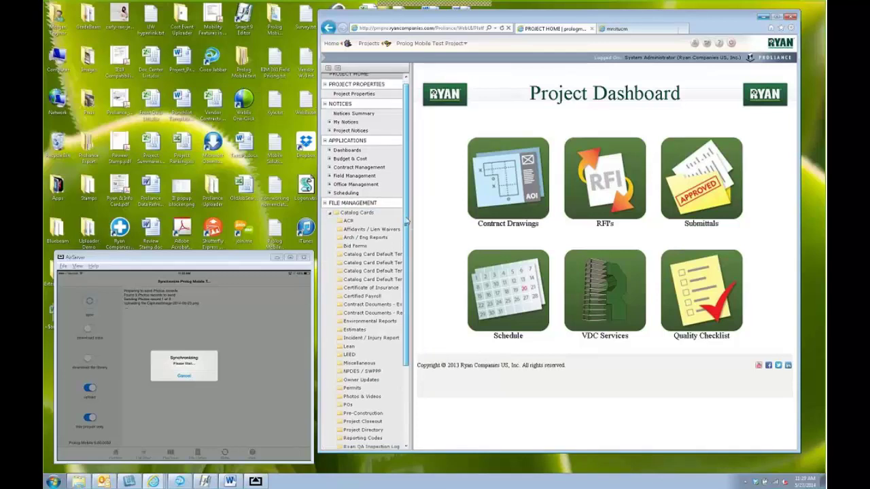
scroll(363, 261, down, 5)
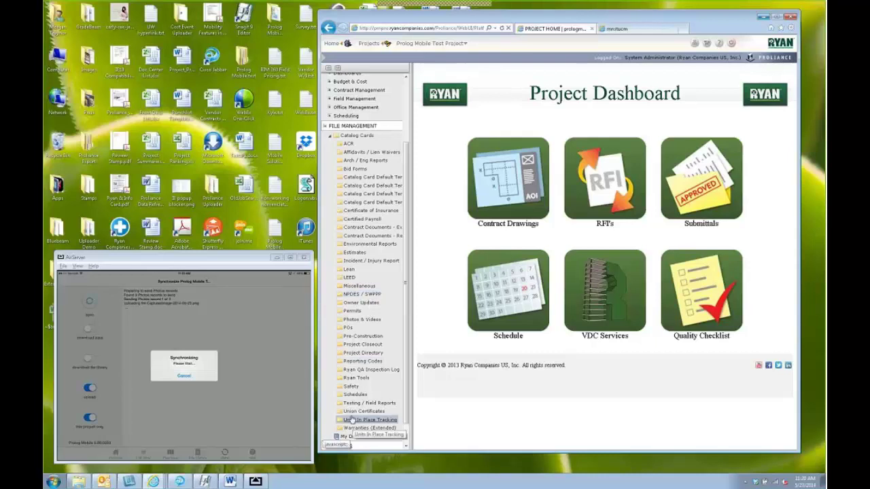
click(356, 322)
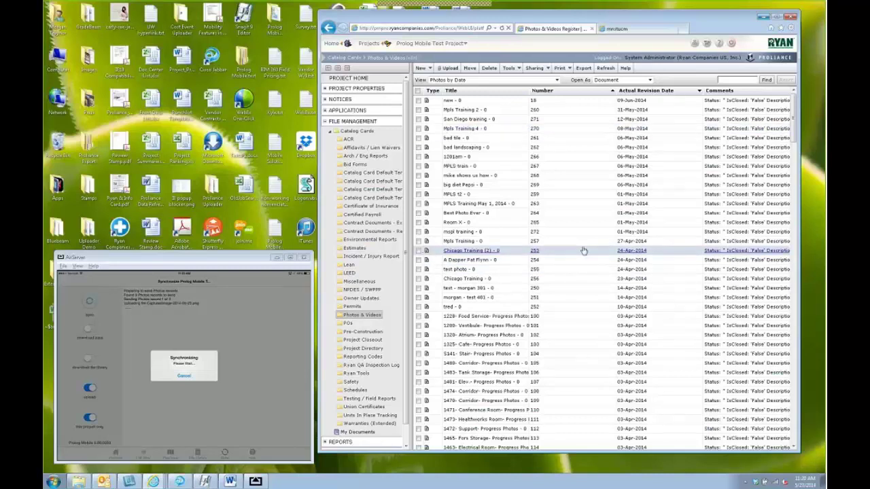
Widen the Title column of the Photos & Videos register so the full record titles fit
scroll(583, 251, down, 3)
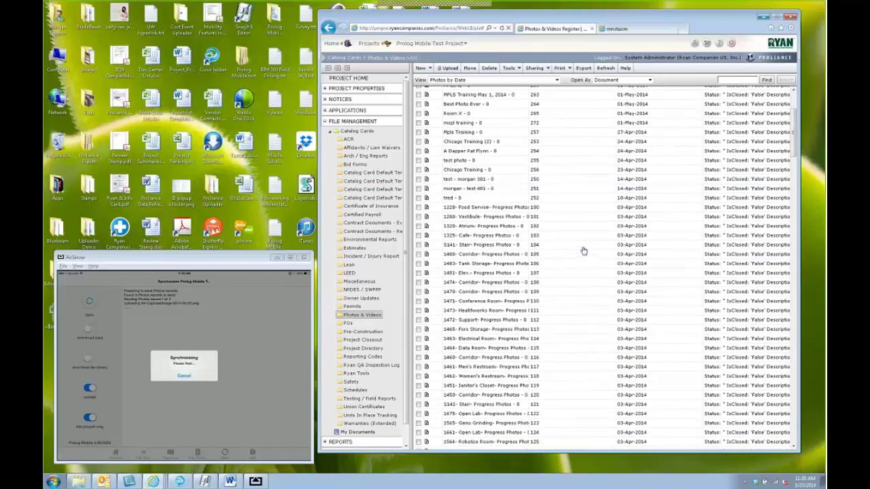
scroll(583, 251, up, 3)
drag(532, 91, 590, 100)
scroll(503, 286, down, 3)
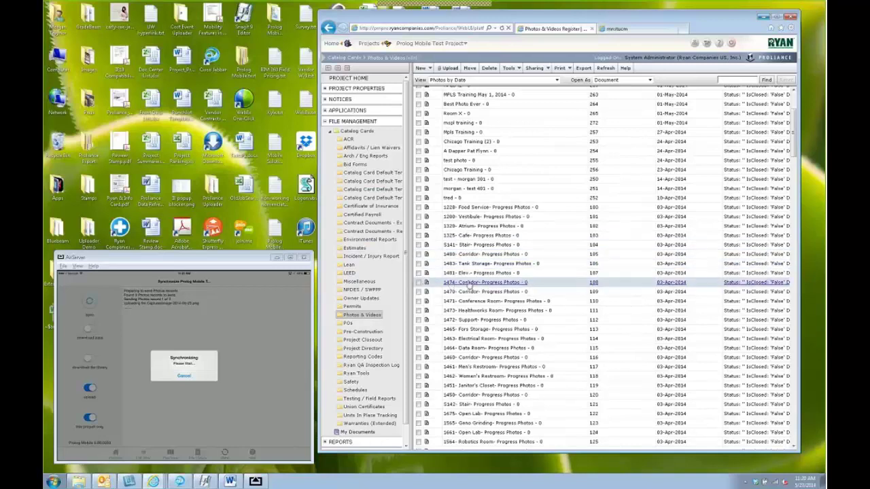
Open catalog card 116, 1460- Corridor- Progress Photos, check its attached files and close the card
scroll(469, 284, down, 1)
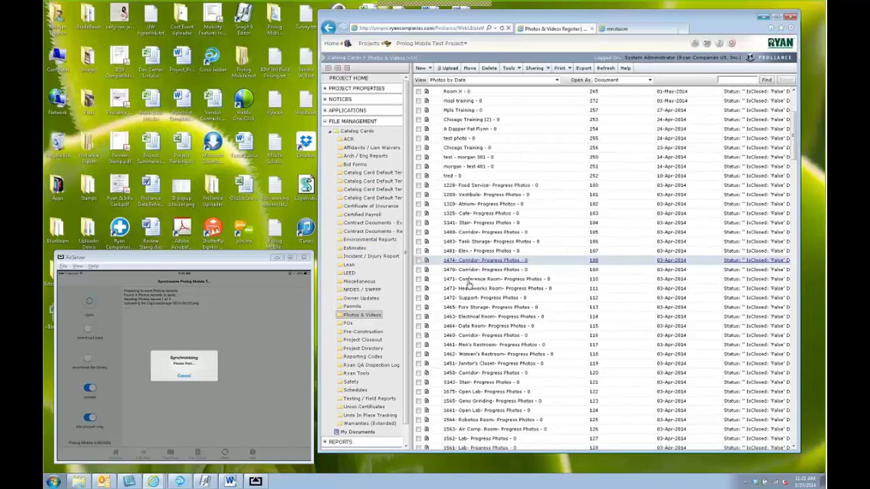
scroll(468, 285, down, 4)
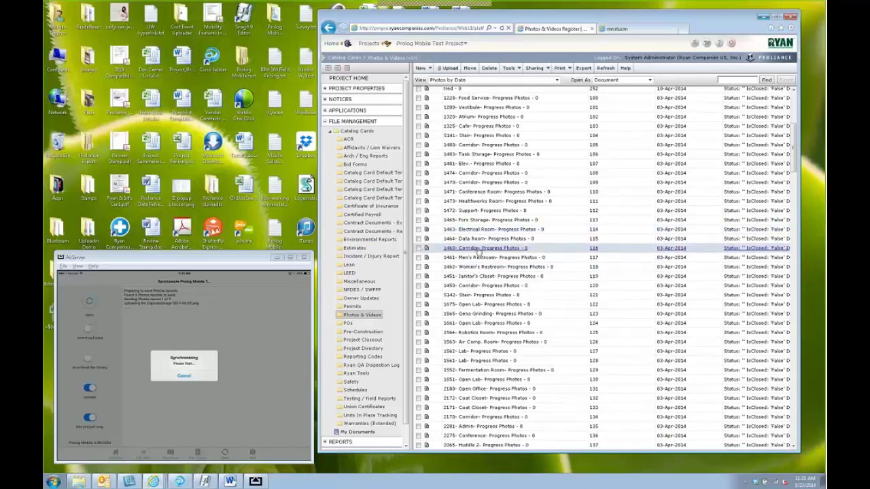
click(479, 250)
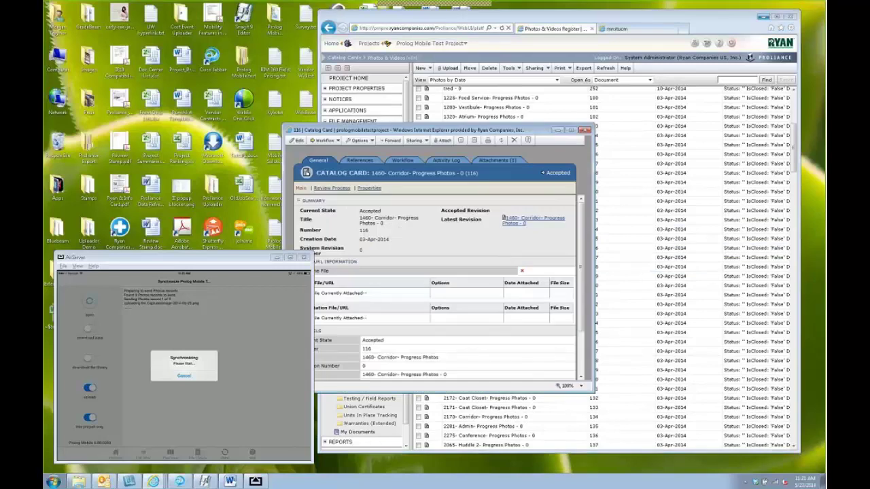
click(492, 161)
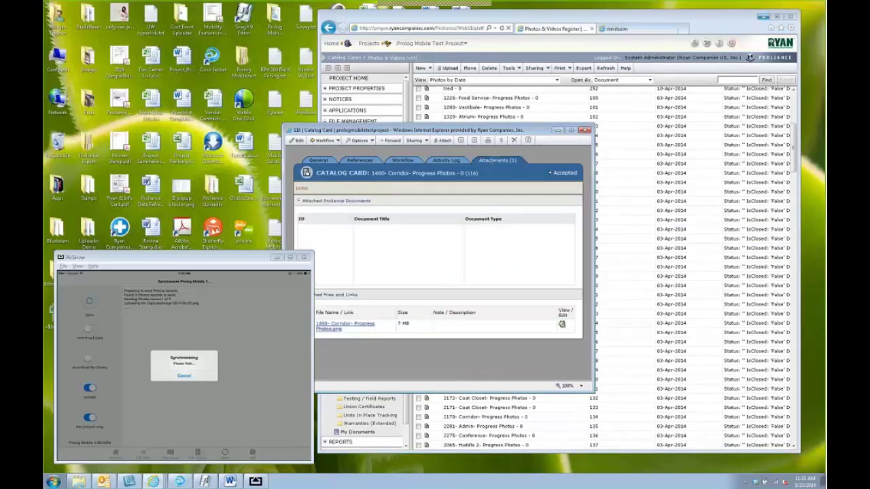
drag(465, 132, 497, 132)
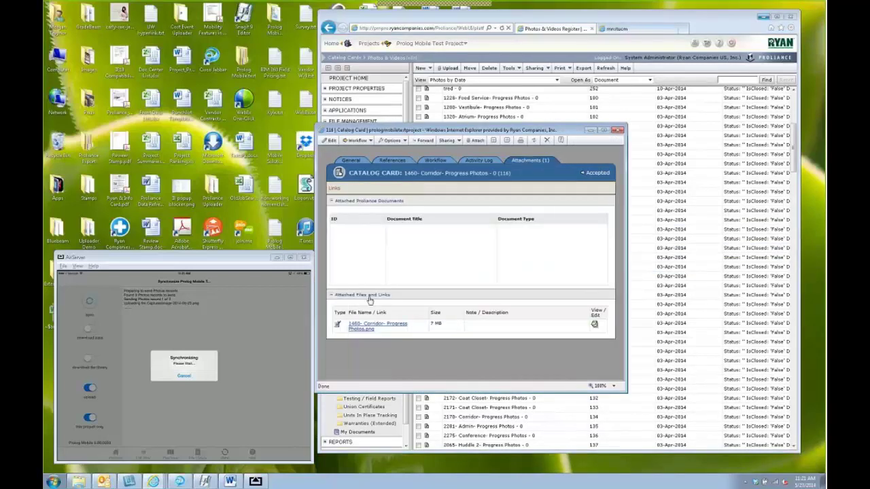
click(617, 130)
Minimize the AirServer window, maximize the browser and open the NPDES / SWPPP catalog card folder
click(235, 263)
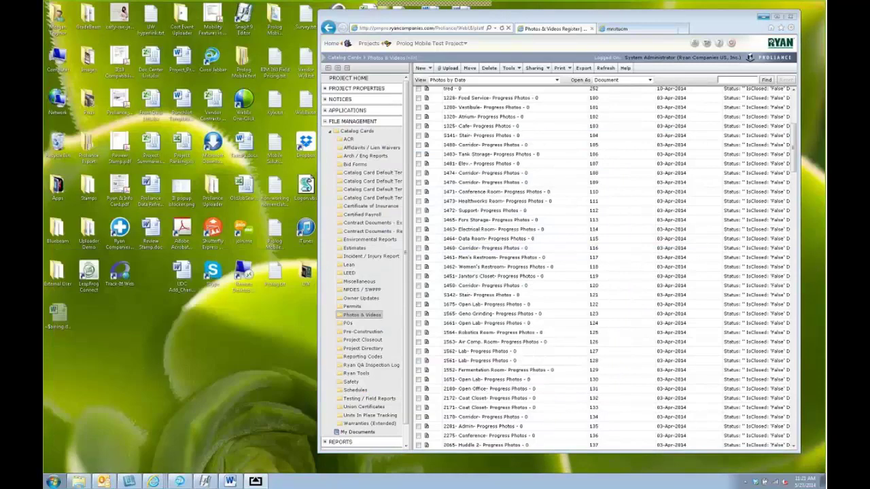
key(super+Up)
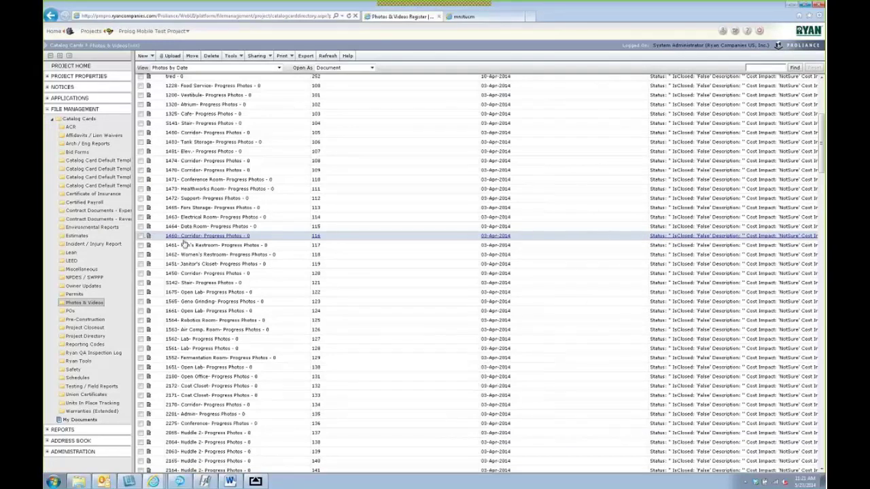
ctrl+click(183, 218)
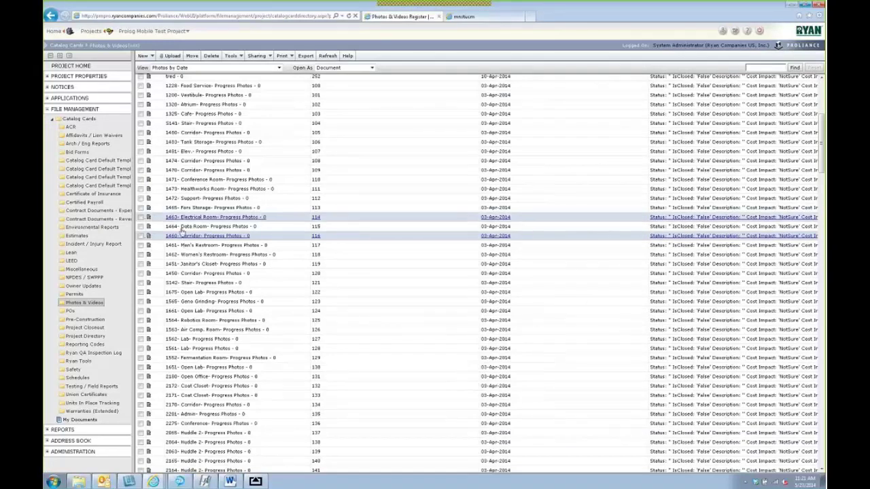
click(182, 234)
click(83, 278)
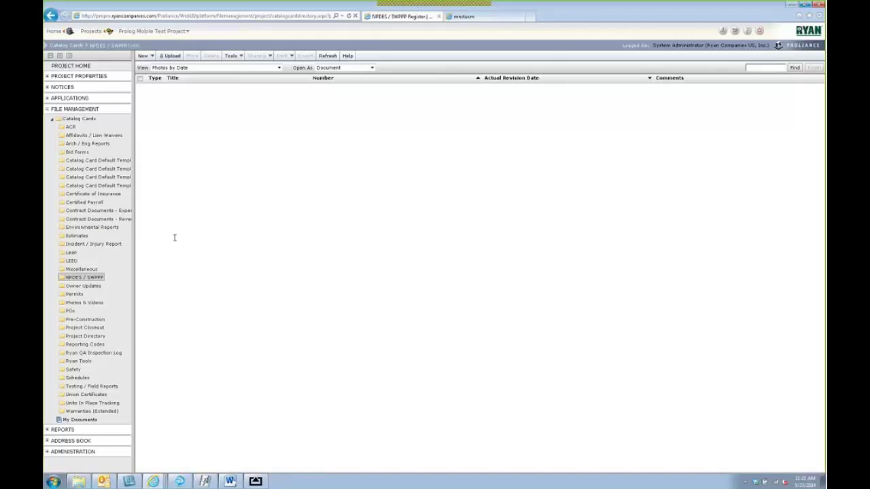
Start a file upload into the NPDES / SWPPP folder and browse to the Desktop files
click(166, 57)
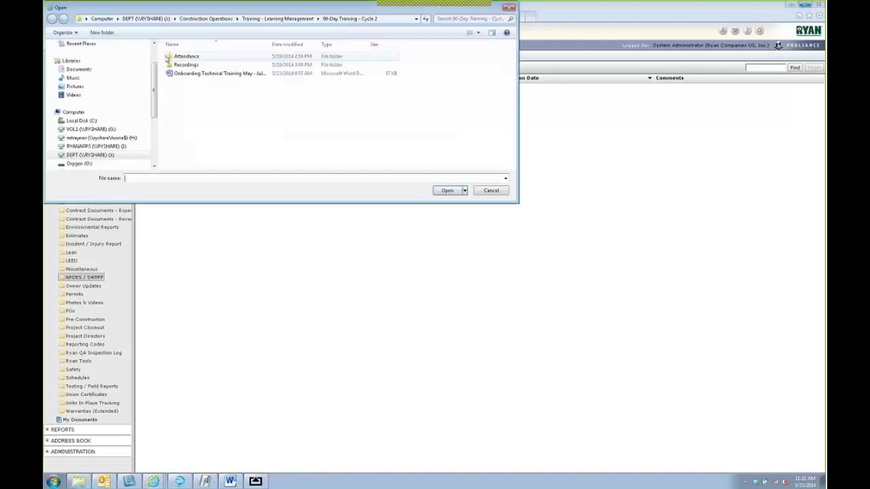
drag(201, 10, 323, 126)
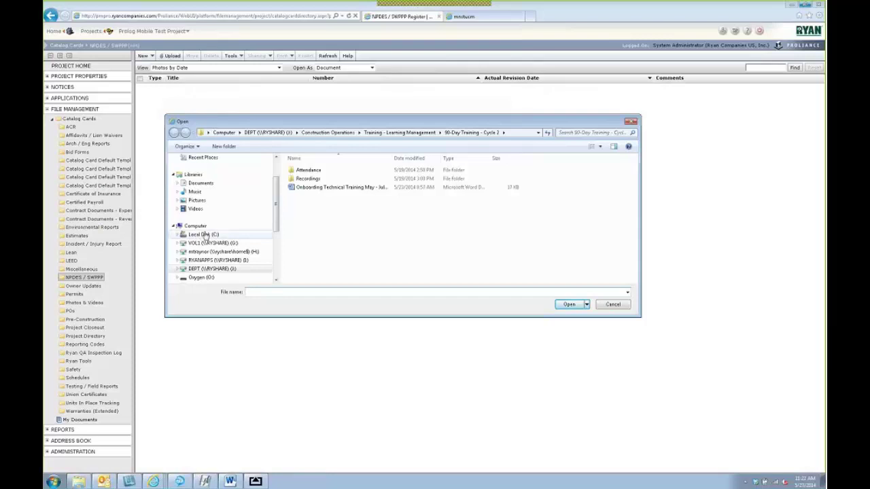
scroll(276, 197, up, 2)
drag(275, 197, 277, 190)
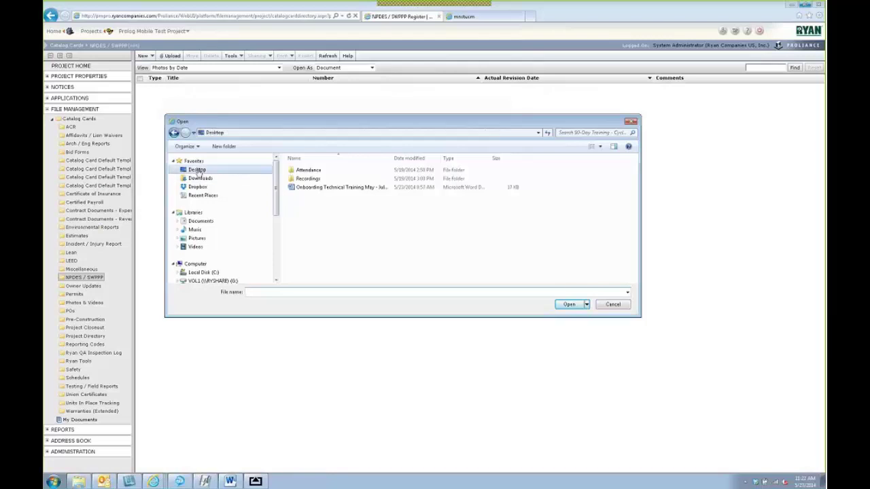
click(198, 171)
Upload IE popup blocker.png, IE10 Compatibility Mode.pdf, Mobility Features in Proliance.pdf, OldJobSearch.xls, Onboarding Technical Training May - July 2014 Training.docx and Project Ranking.xls together
click(584, 186)
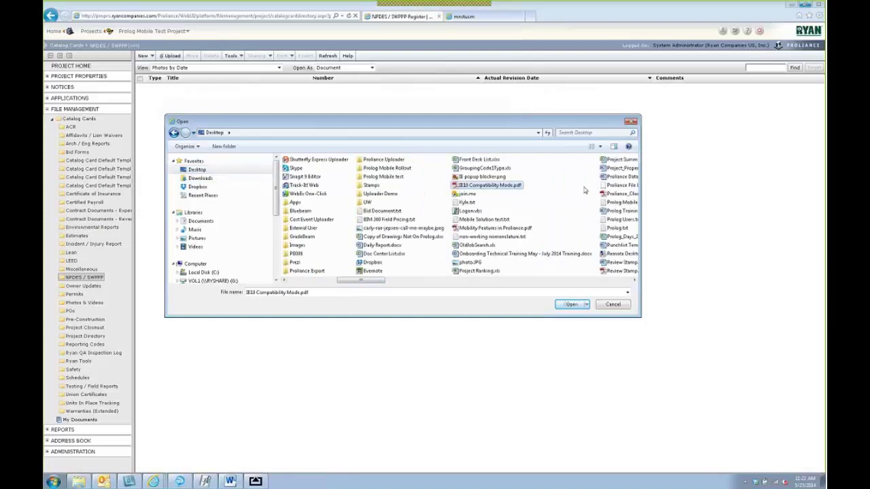
ctrl+click(486, 229)
ctrl+click(477, 245)
ctrl+click(481, 254)
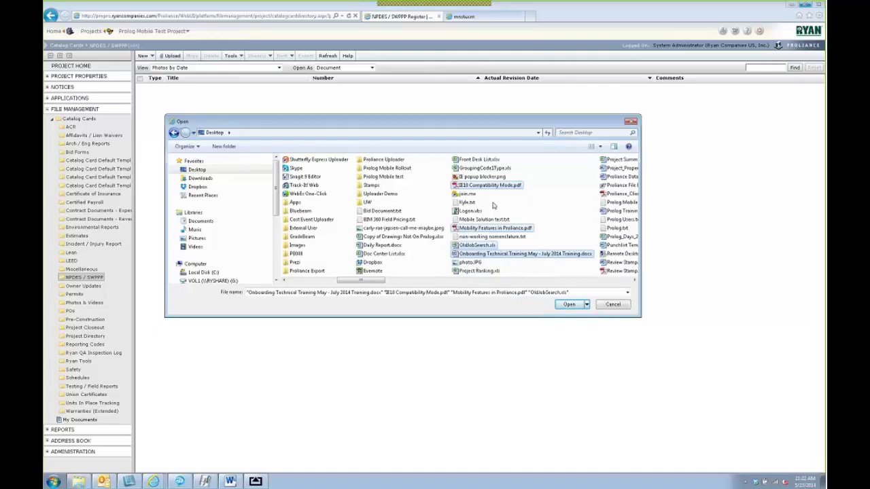
ctrl+click(478, 272)
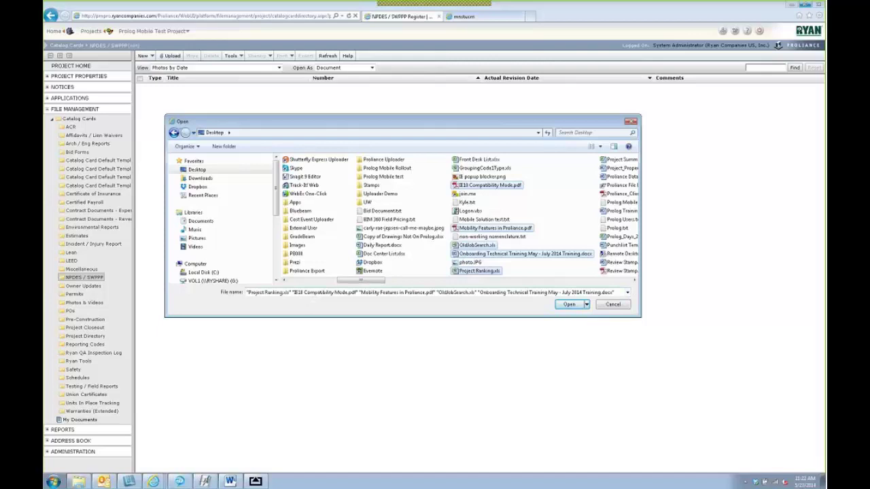
ctrl+click(478, 178)
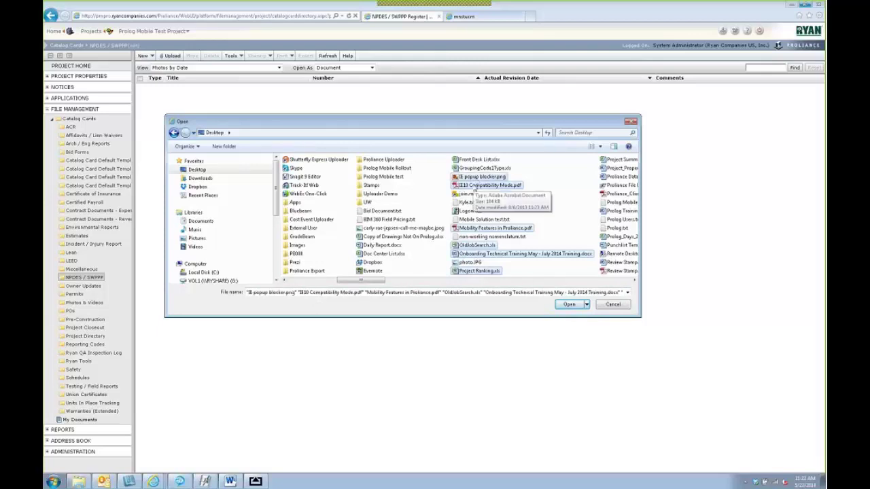
click(568, 304)
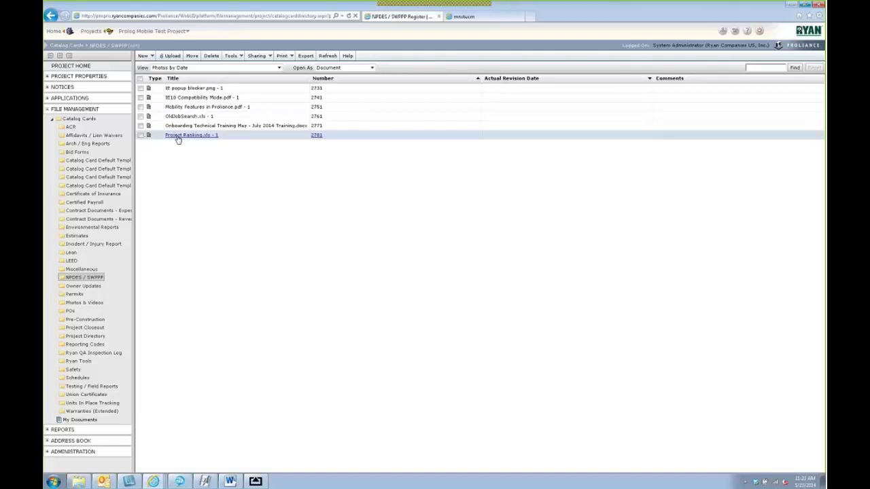
Open the catalog card of IE popup blocker.png, collapse its summary and review the file, number, name, title and remaining detail fields
click(179, 89)
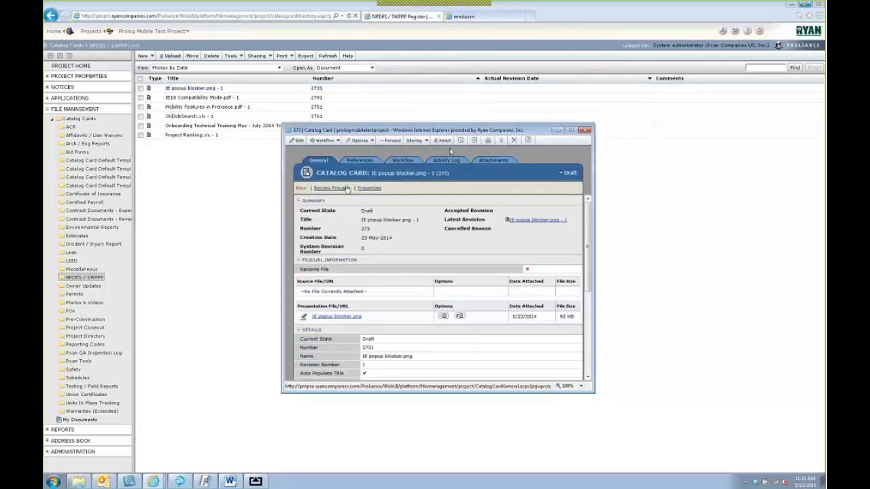
click(309, 202)
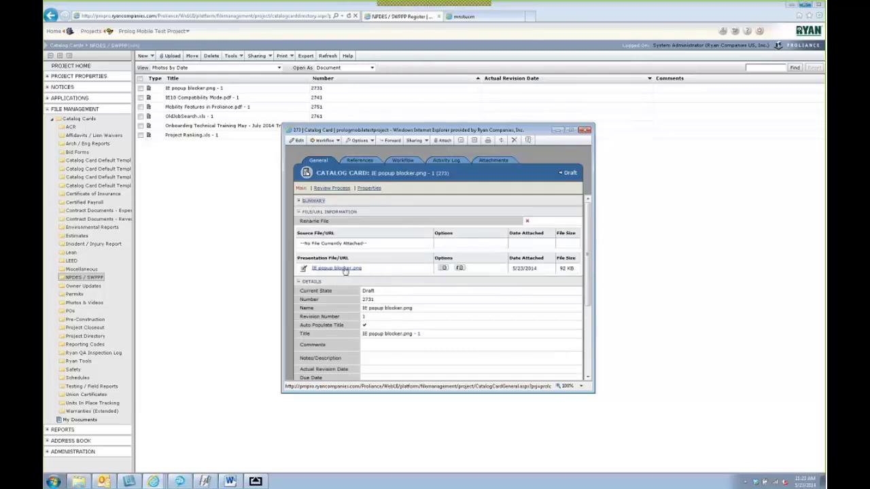
scroll(344, 272, down, 1)
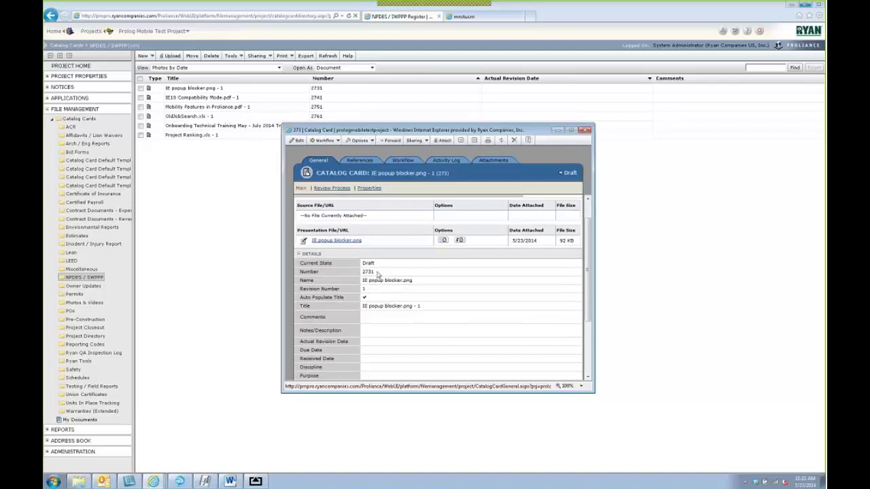
double_click(372, 272)
double_click(392, 280)
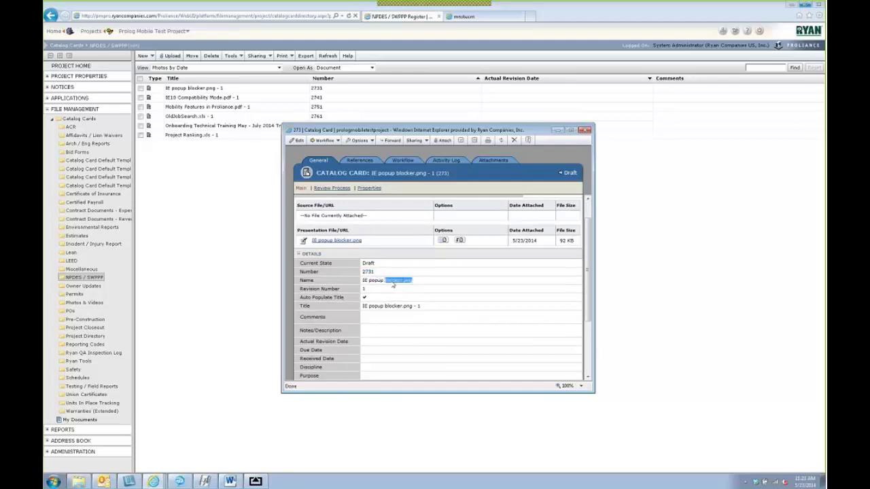
drag(393, 286, 351, 277)
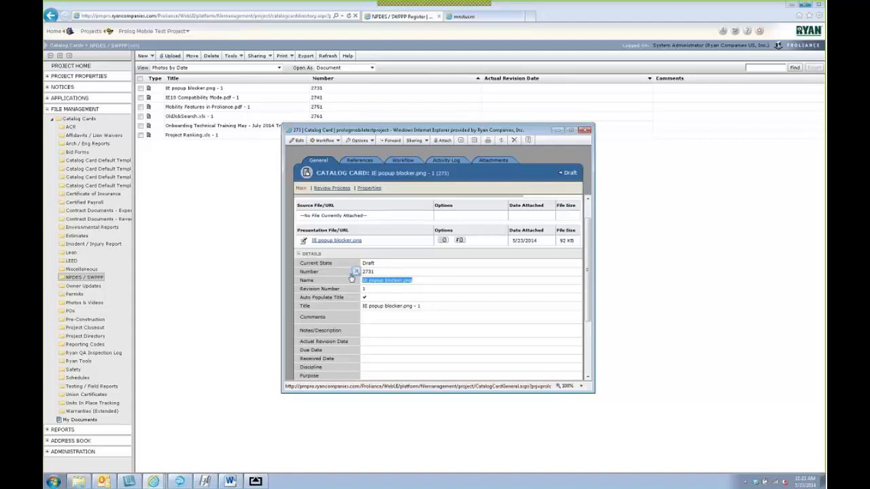
scroll(339, 244, down, 1)
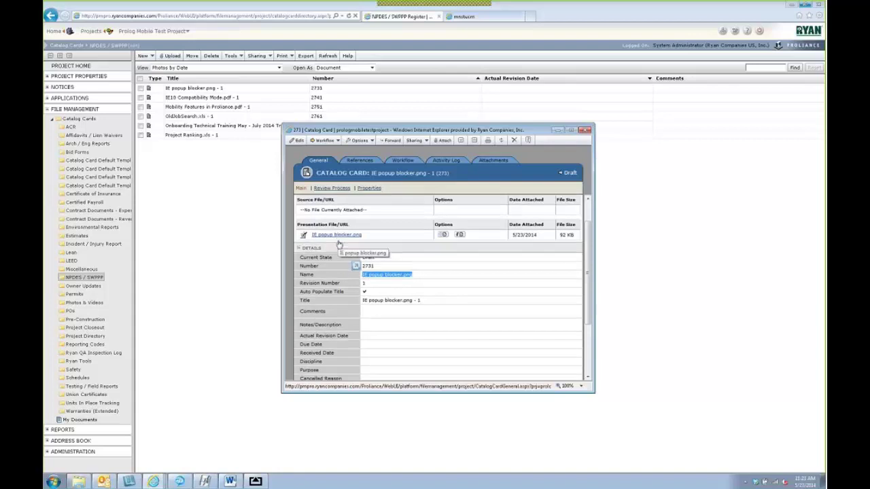
scroll(339, 245, down, 3)
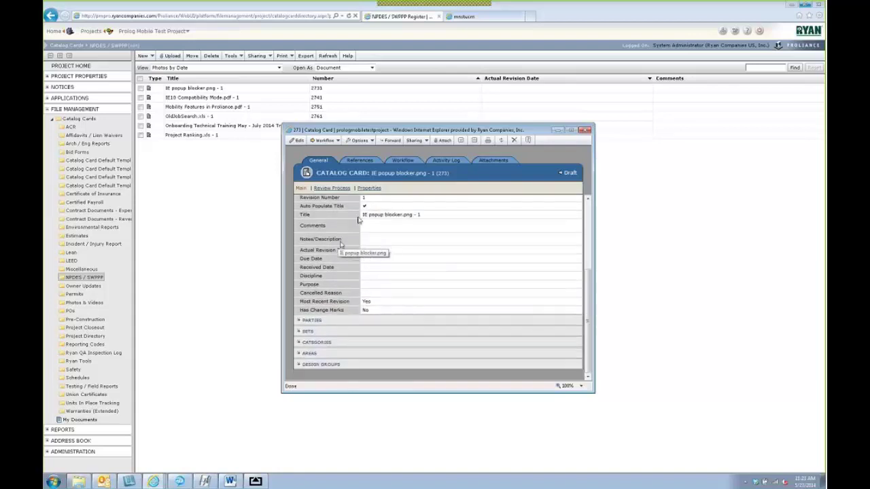
scroll(449, 265, up, 2)
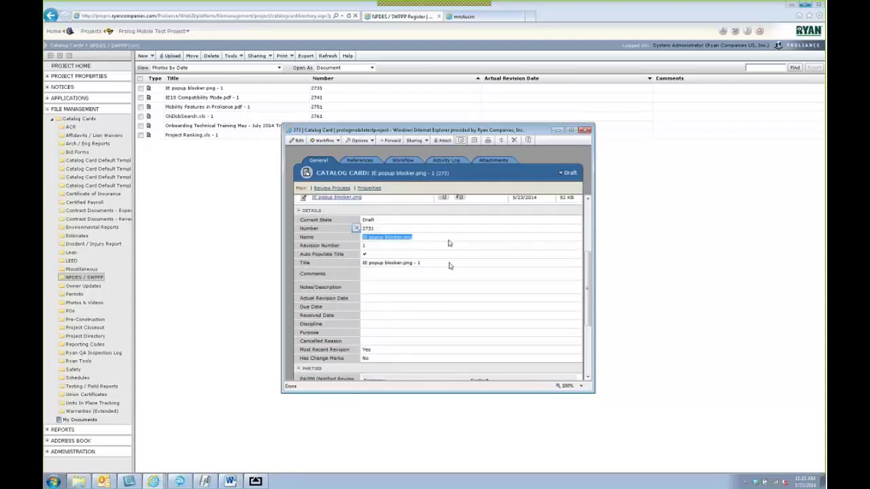
scroll(449, 266, down, 4)
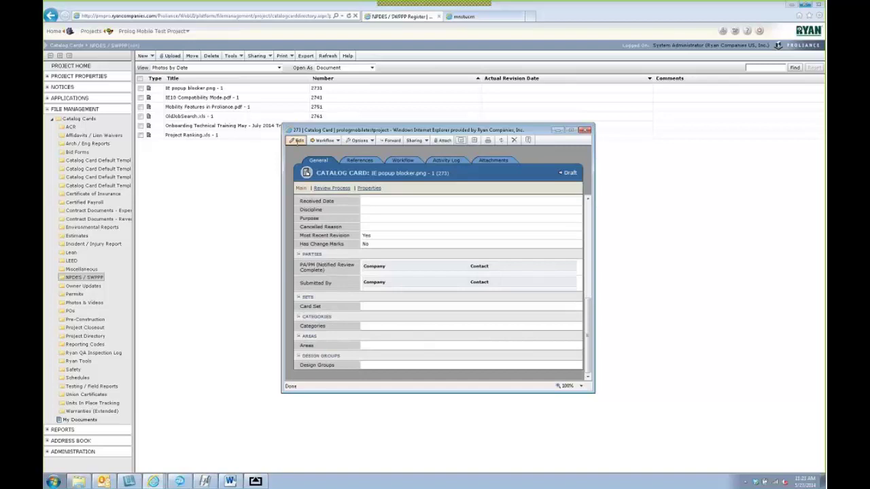
Edit the IE popup blocker.png catalog card, setting its Actual Revision Date to 23-May-2014 and its Discipline to Civil
click(297, 141)
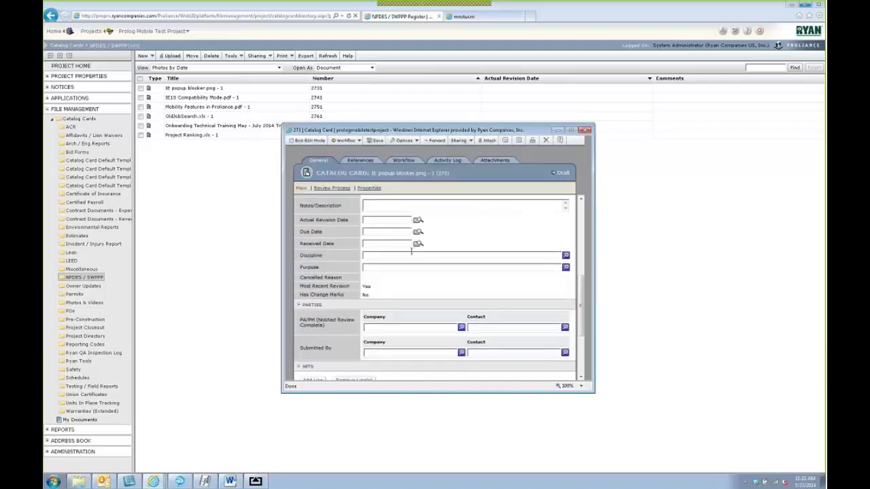
scroll(411, 252, up, 3)
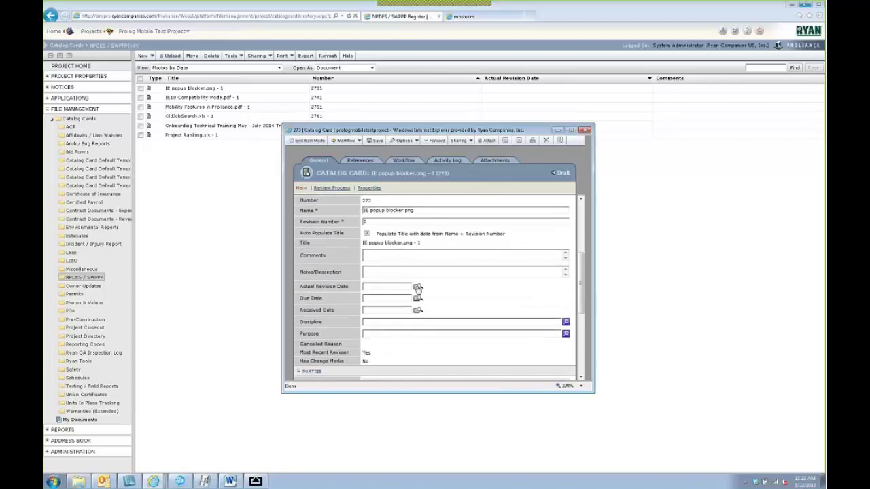
click(417, 288)
click(430, 357)
scroll(425, 341, down, 3)
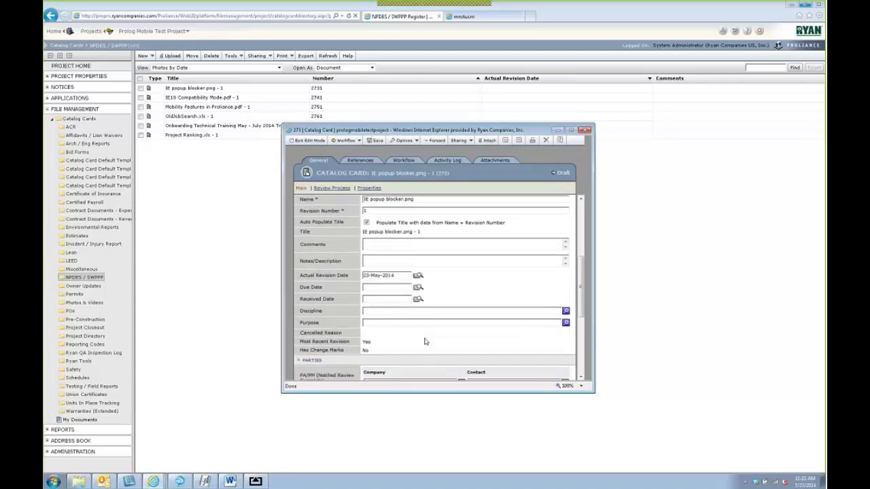
click(566, 268)
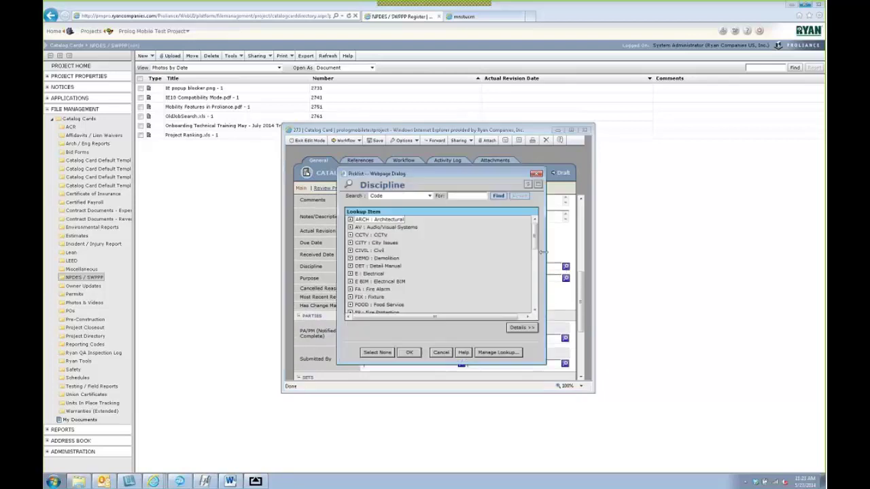
click(365, 251)
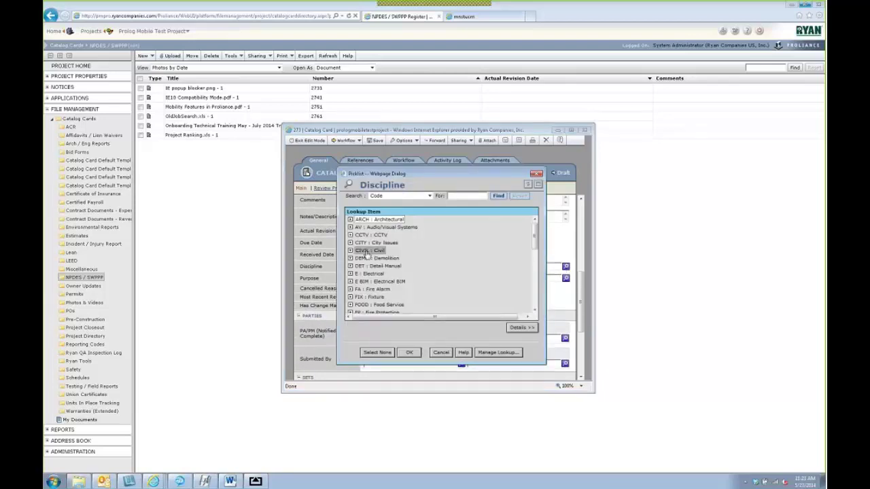
click(409, 352)
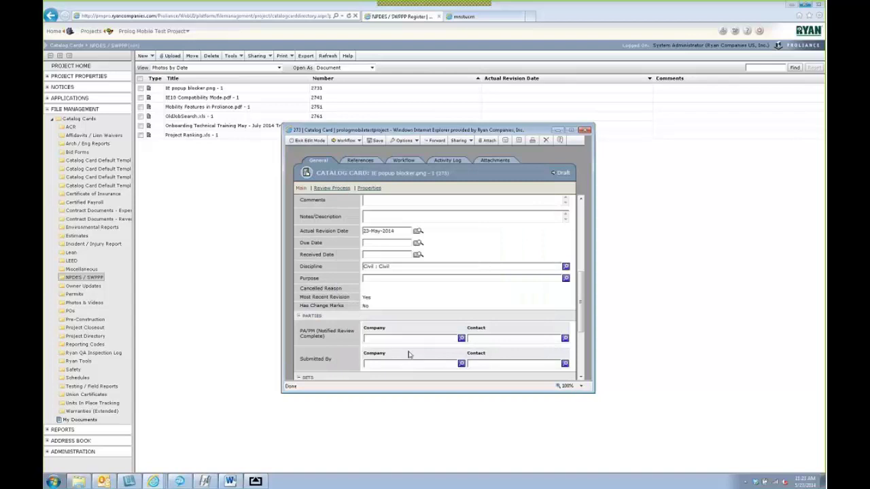
Look over the remaining card fields, then save the IE popup blocker.png catalog card and close it
scroll(410, 354, down, 4)
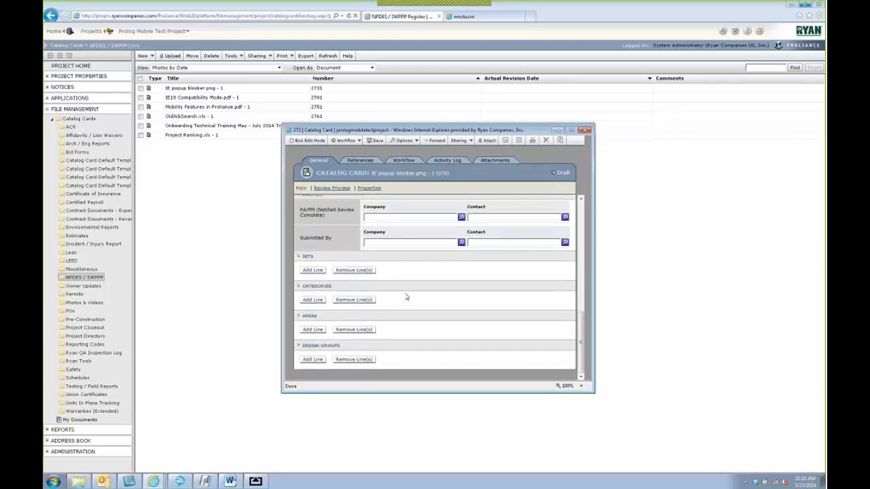
scroll(406, 298, up, 2)
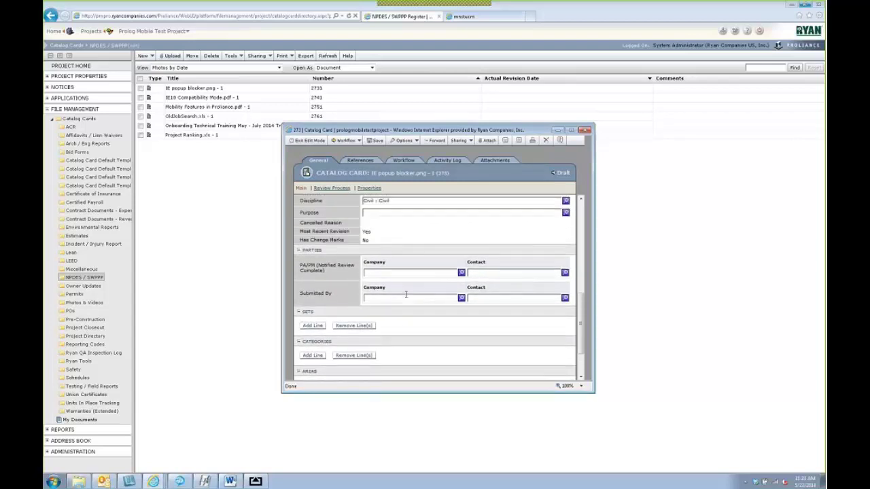
scroll(406, 295, up, 8)
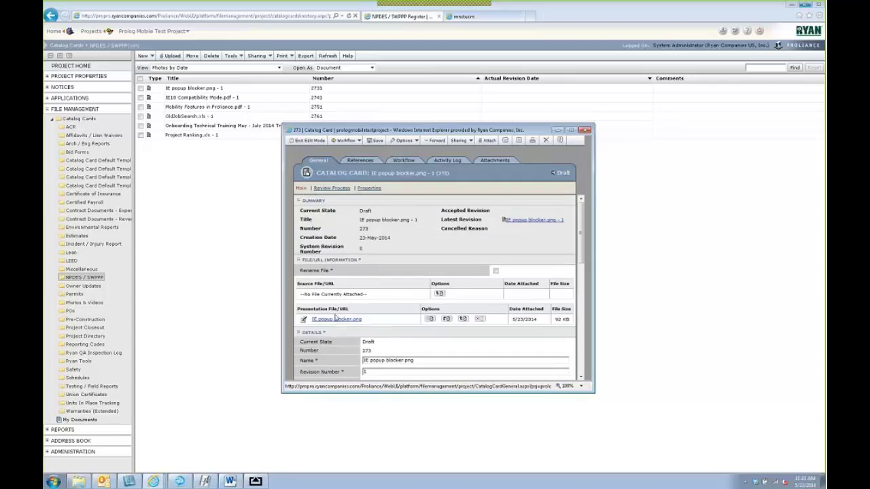
click(373, 143)
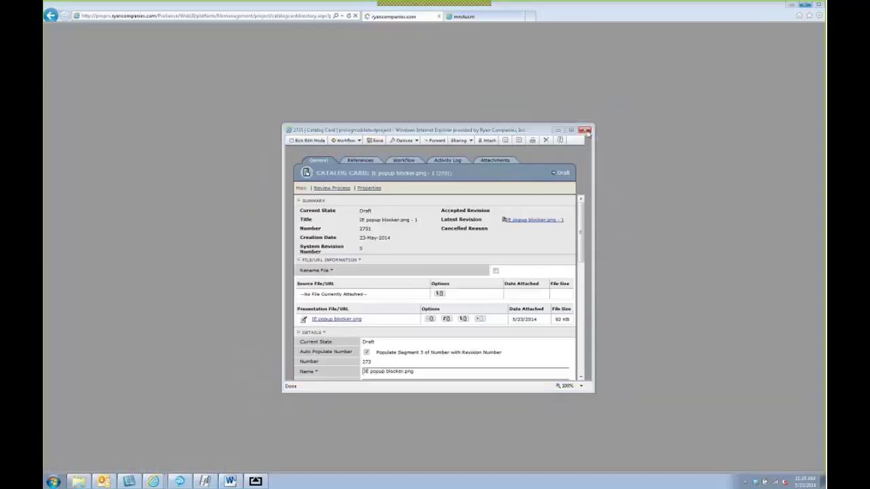
click(585, 131)
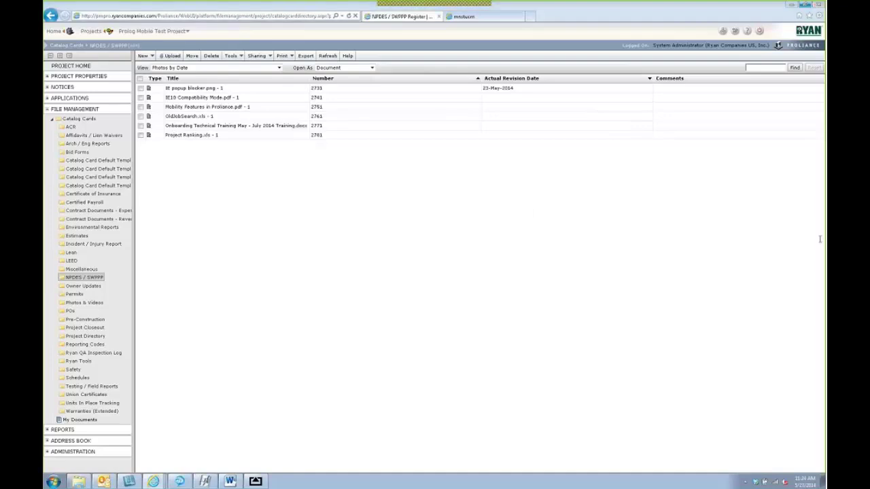
drag(825, 162, 552, 179)
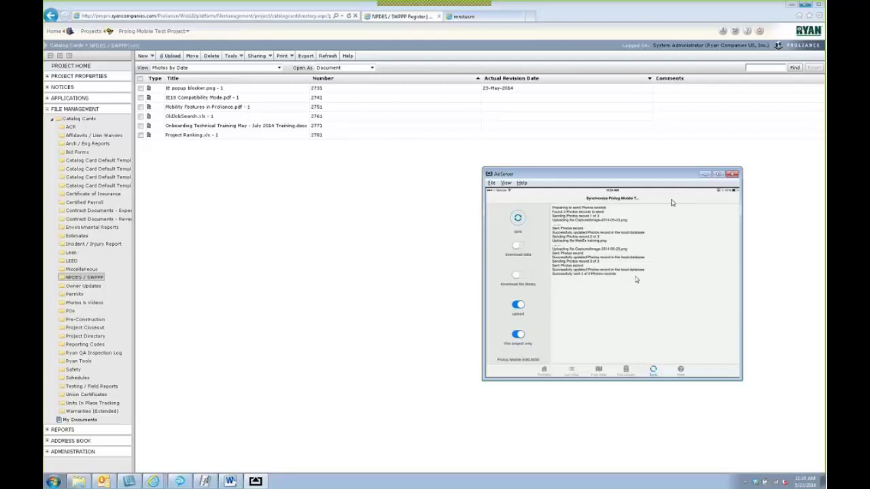
drag(658, 176, 869, 286)
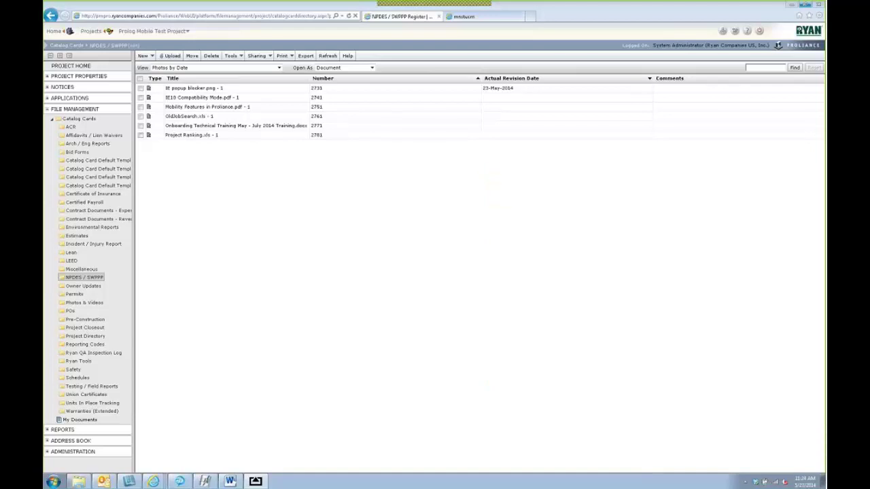
Switch the NPDES / SWPPP register to the Catalog Card File View
click(278, 68)
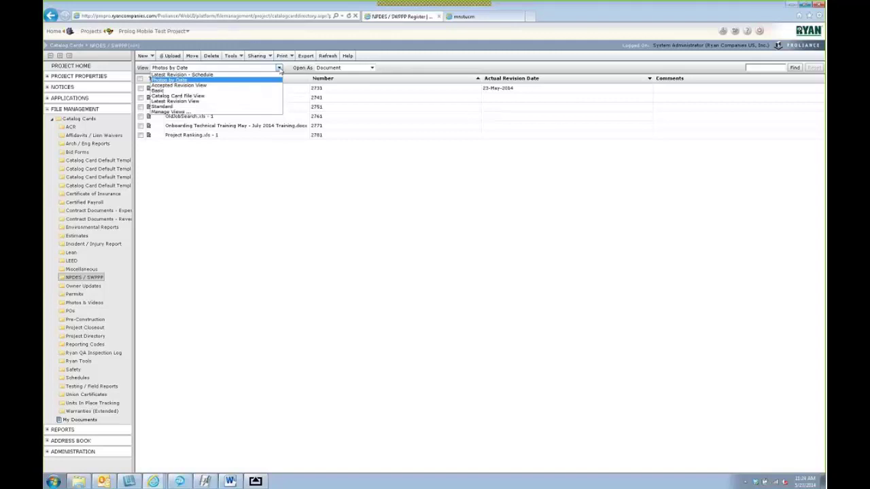
click(207, 98)
click(207, 97)
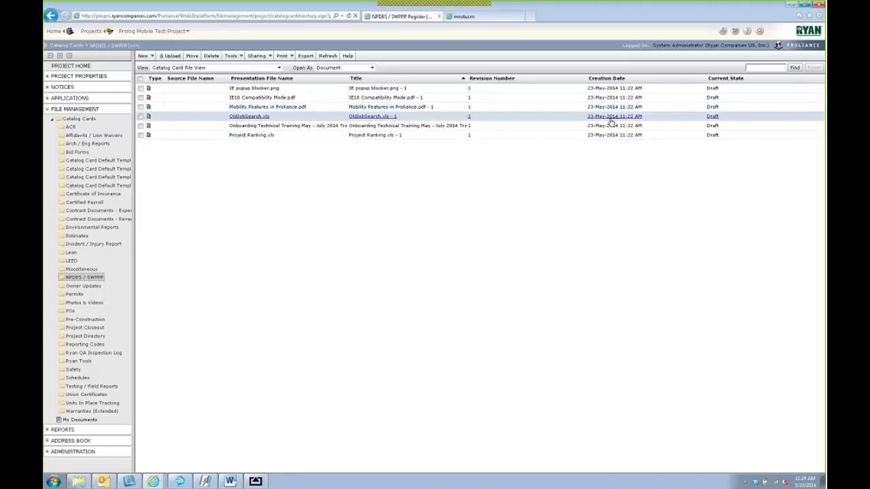
Open the view manager for the catalog card register and look at creating a new view
click(279, 68)
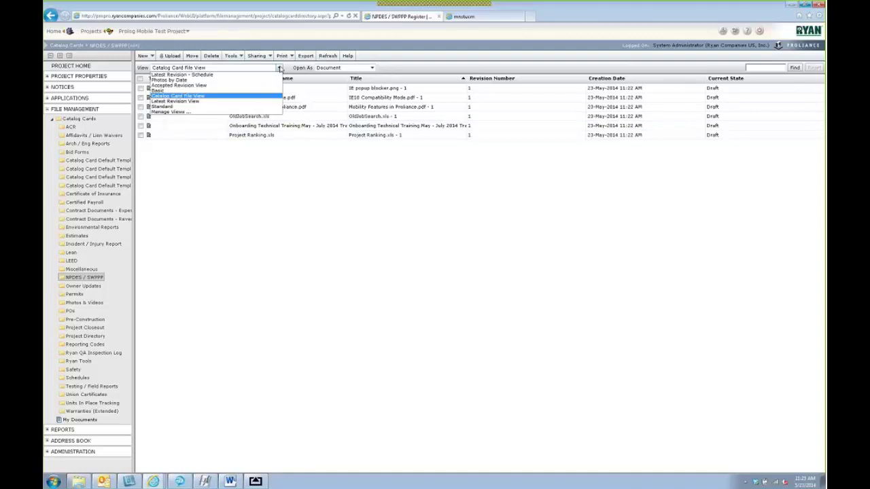
click(164, 111)
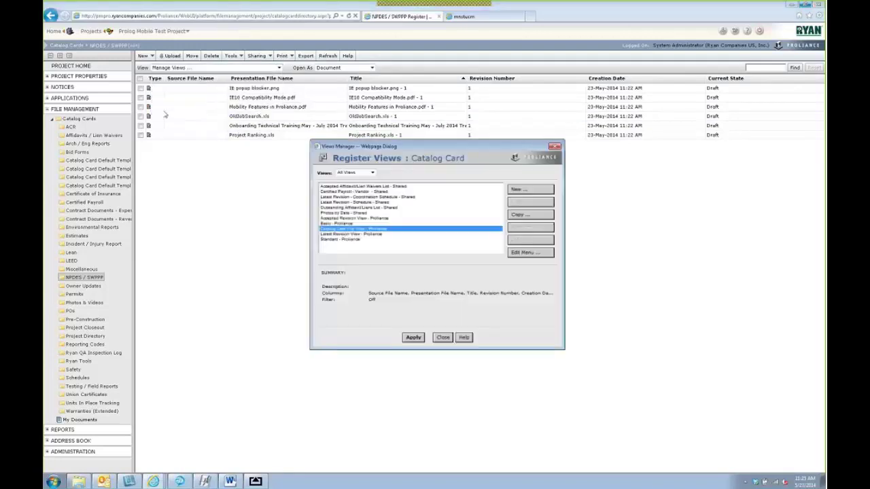
click(519, 192)
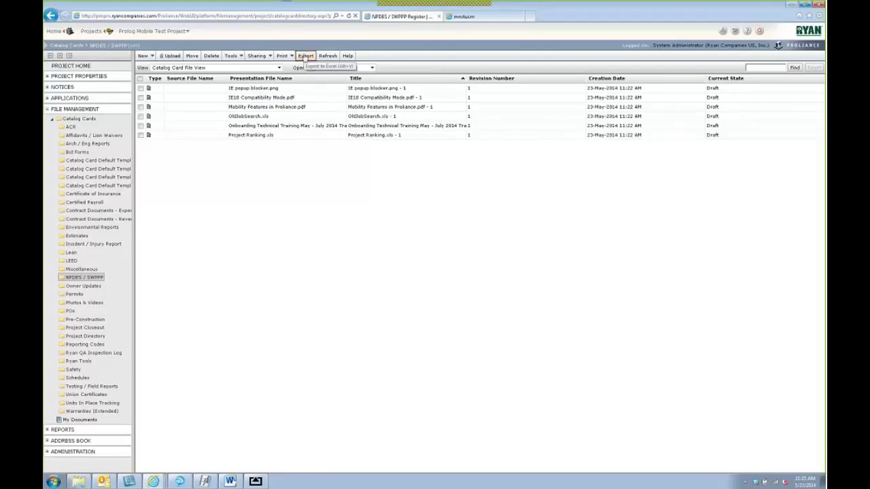
Export the NPDES / SWPPP register to Excel and open the exported Catalog Card.xlsx
click(305, 57)
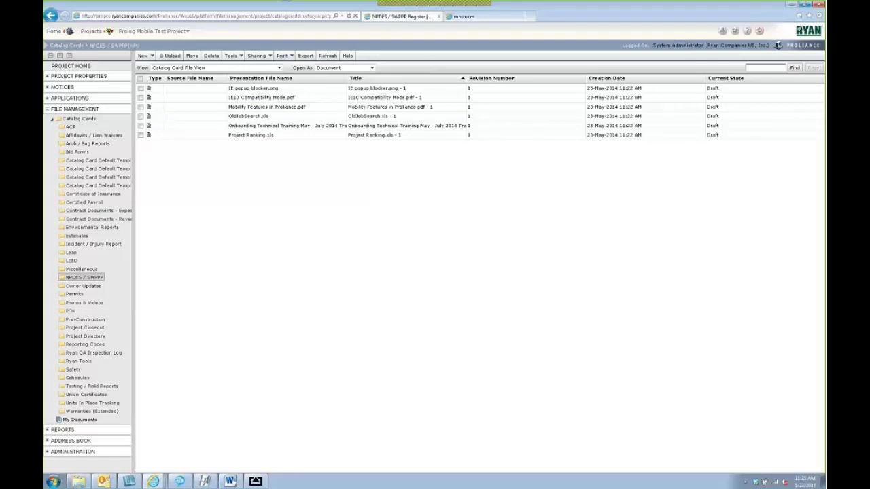
click(278, 89)
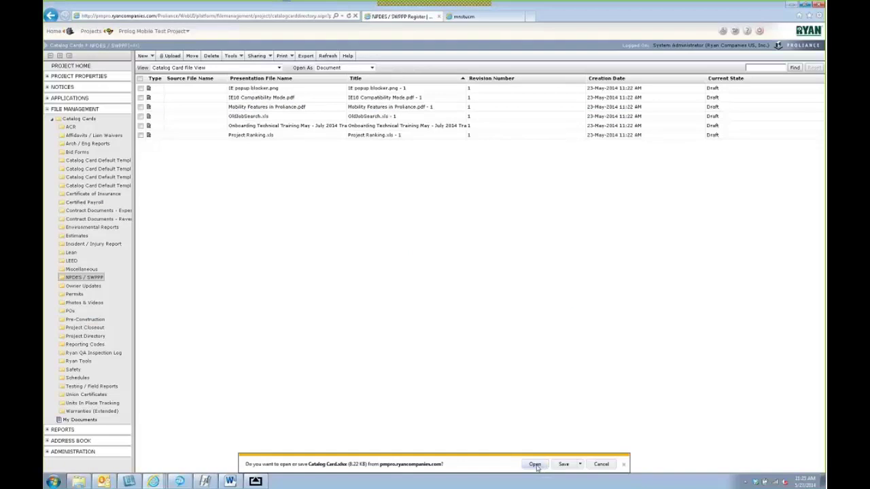
click(535, 465)
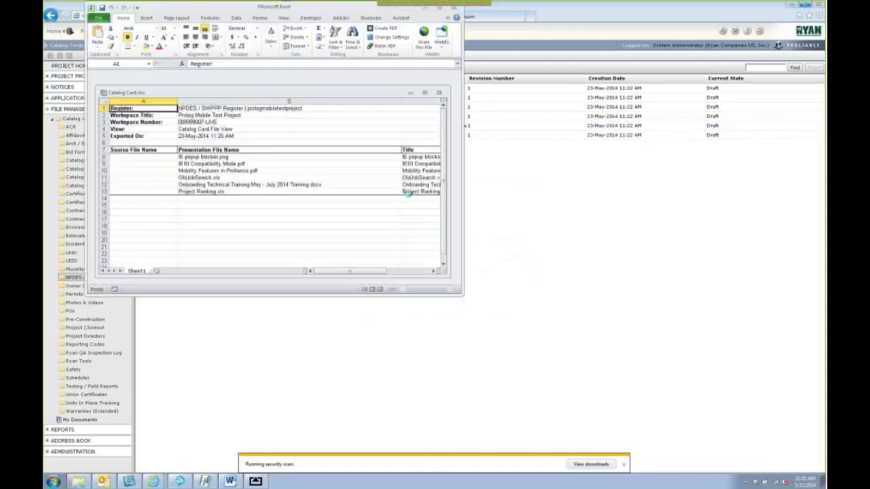
Widen the Excel window to review the exported register columns, and close the workbook
drag(463, 193, 771, 196)
drag(449, 194, 750, 190)
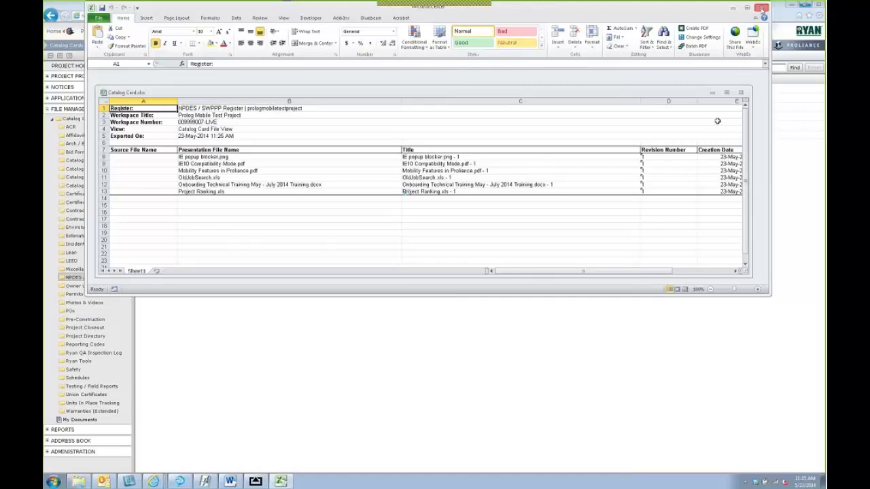
click(762, 7)
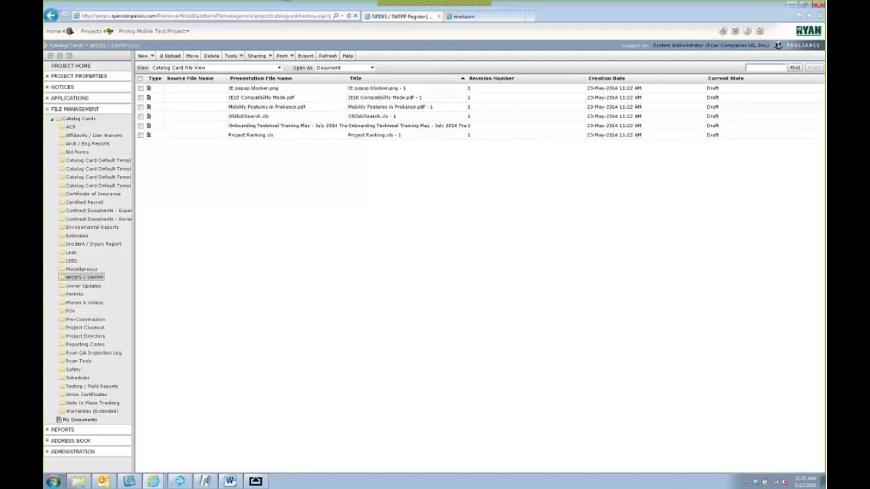
Move IE popup blocker.png, IE10 Compatibility Mode.pdf and Mobility Features in Proliance.pdf from NPDES / SWPPP to the Safety folder and open that folder
click(70, 127)
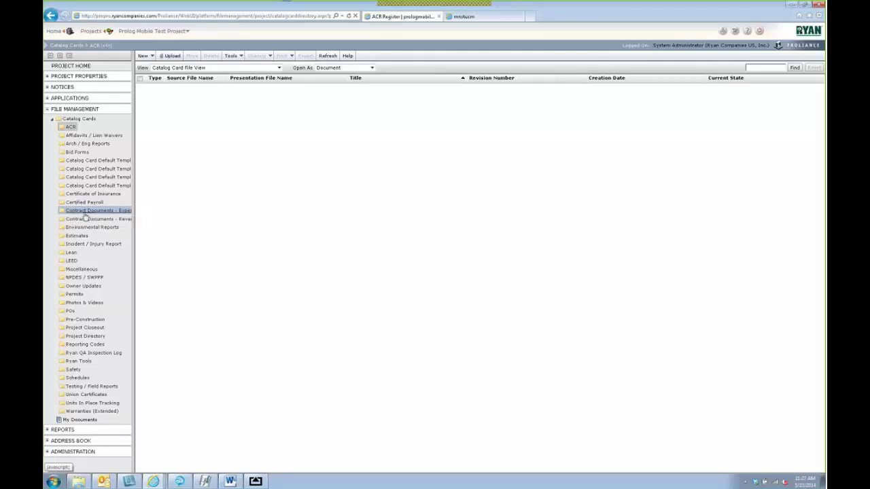
click(82, 277)
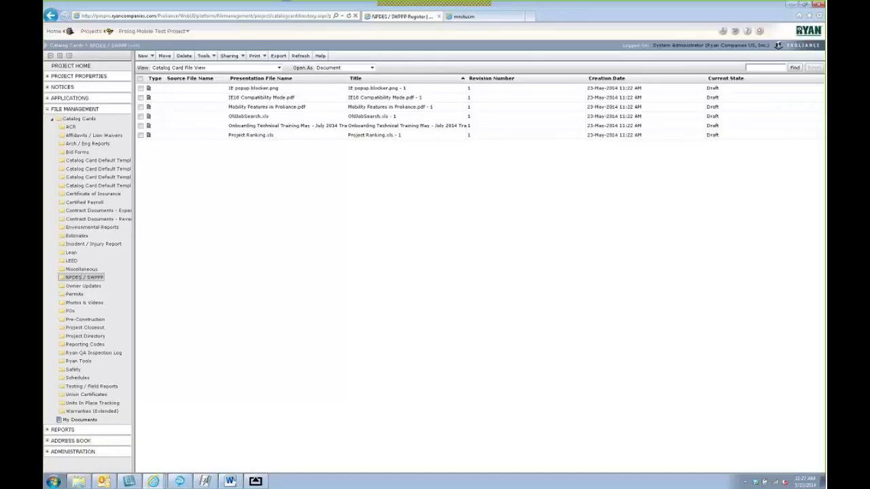
click(140, 88)
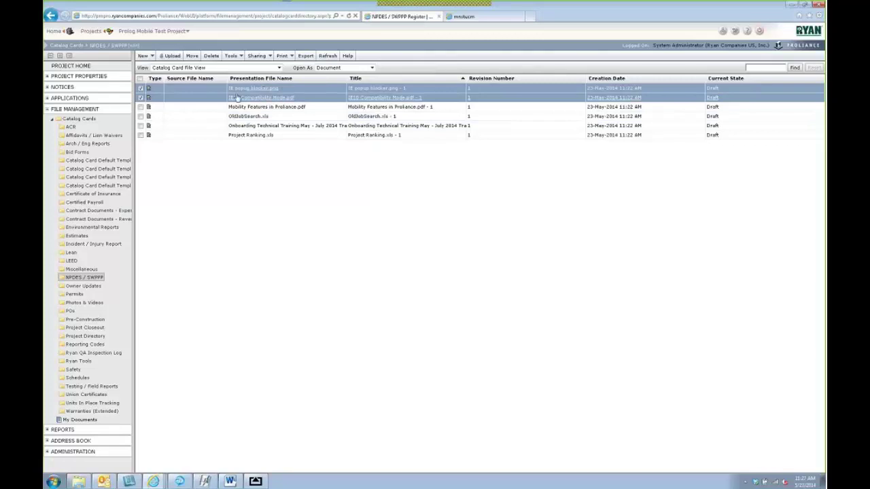
drag(237, 99, 93, 282)
click(141, 107)
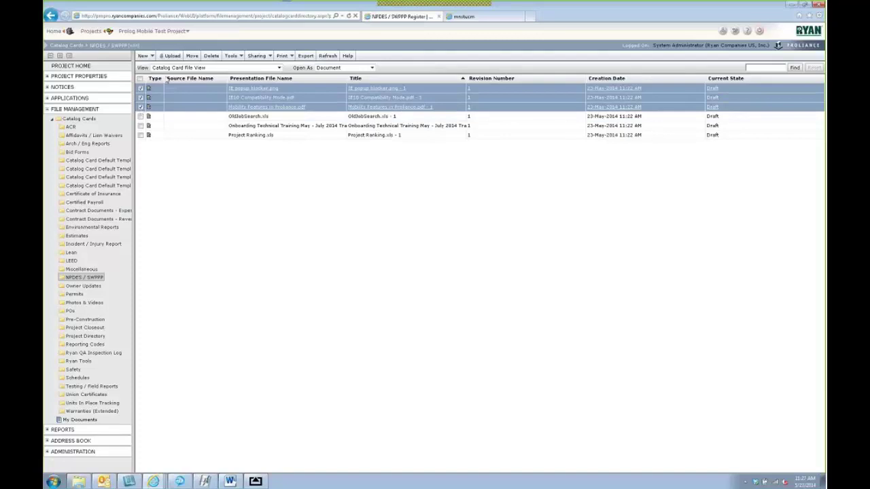
click(193, 55)
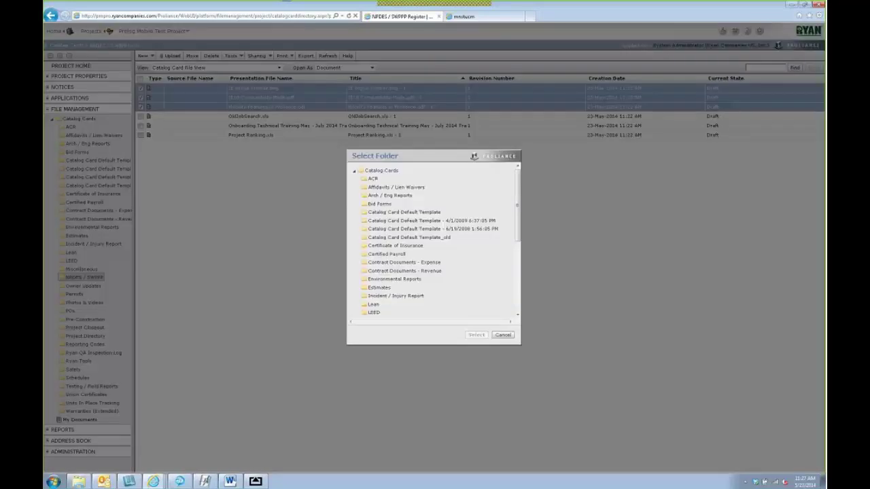
drag(517, 208, 509, 271)
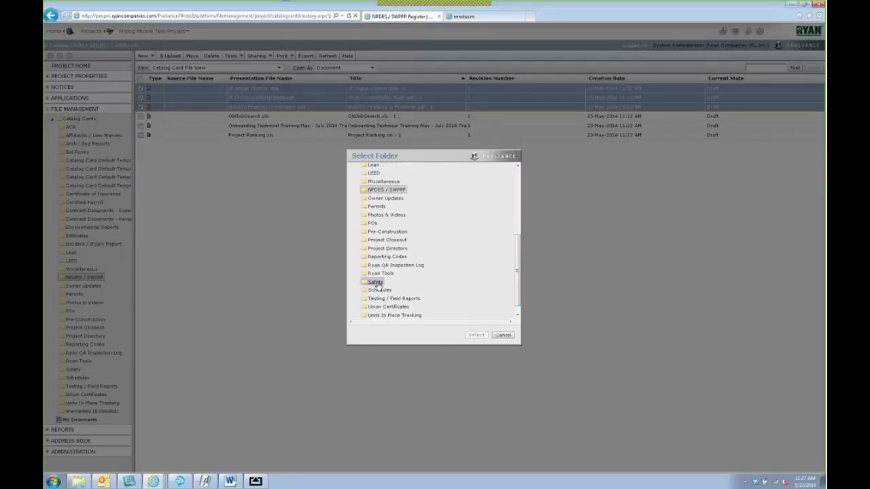
click(375, 283)
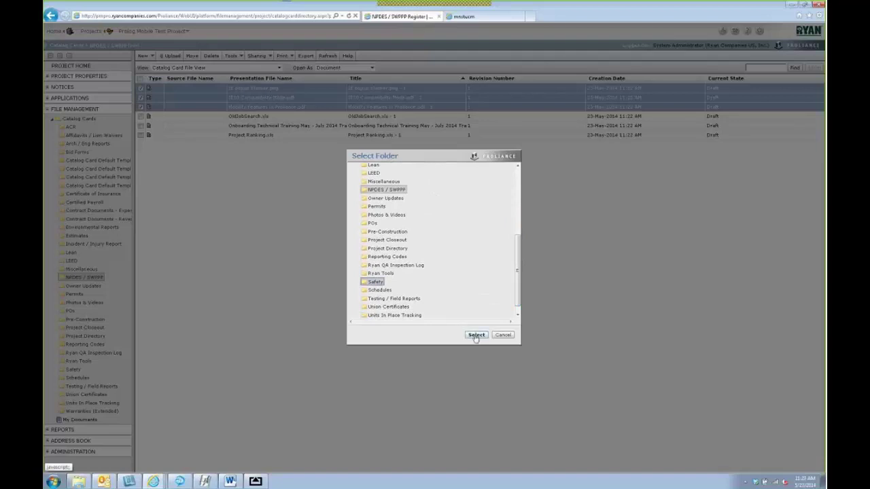
click(476, 335)
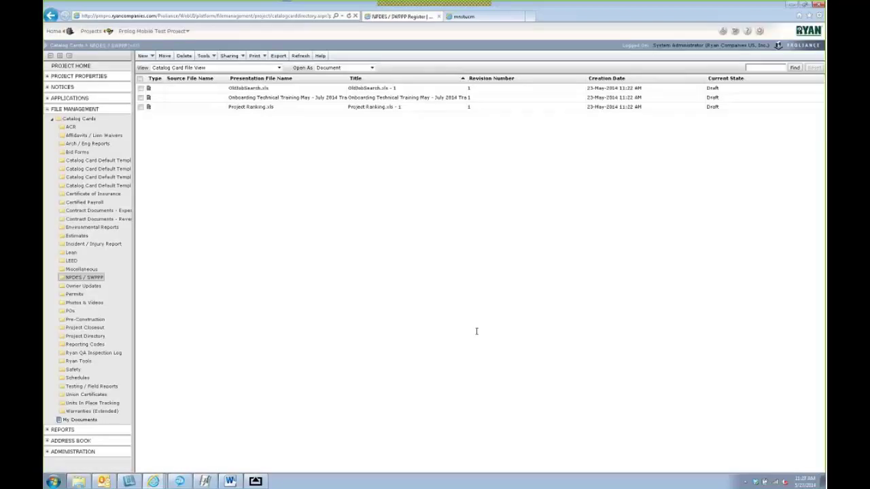
click(73, 369)
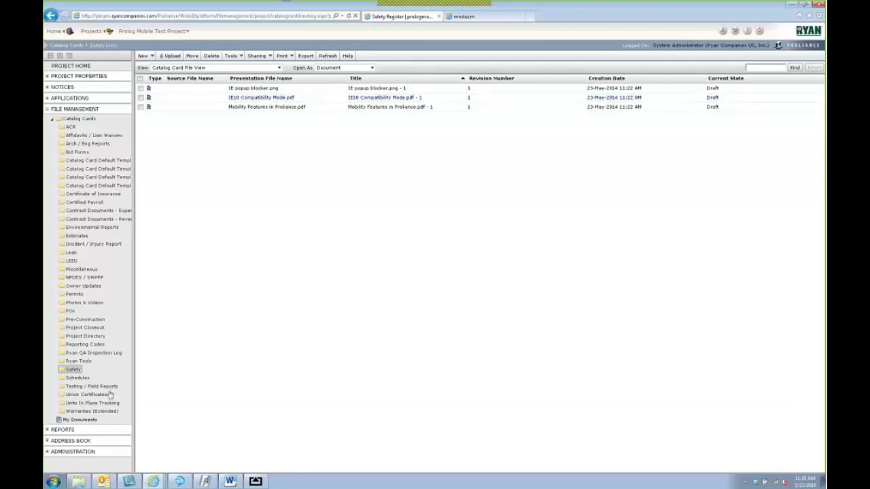
Open My Documents, check the total number of items, and search its catalog cards for "vestibule"
click(80, 419)
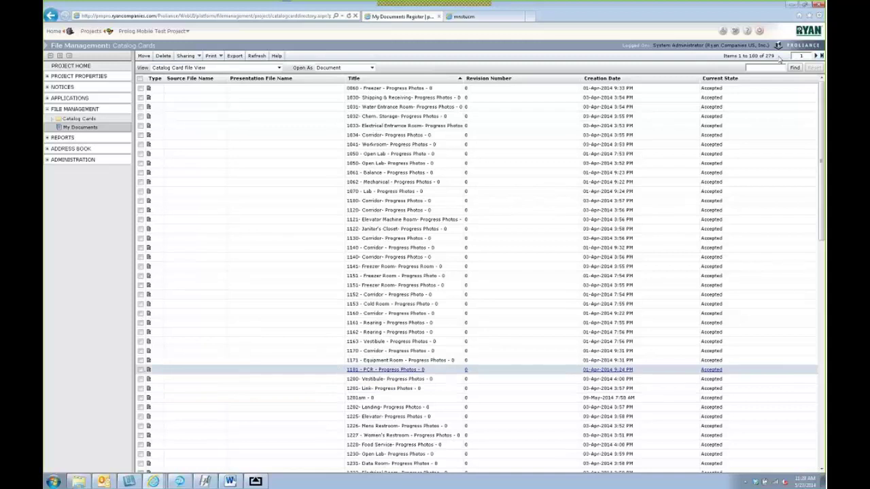
drag(781, 58, 767, 57)
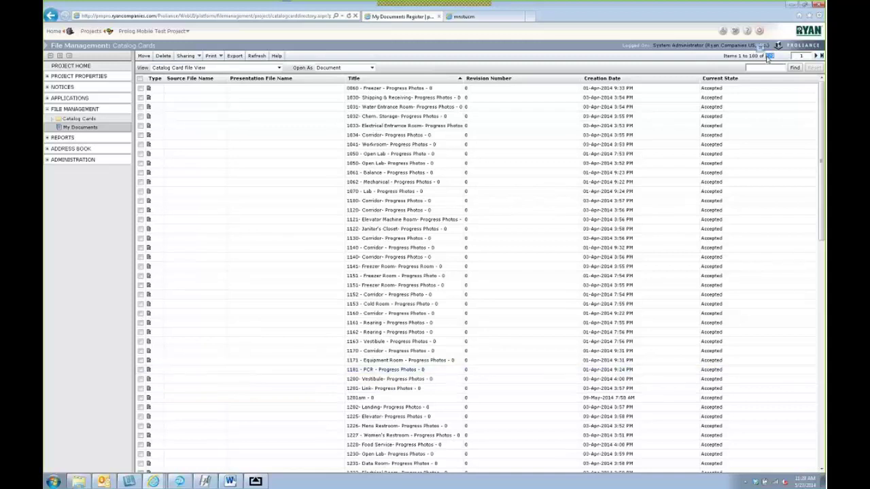
click(629, 59)
click(751, 67)
text(vestibule)
key(Return)
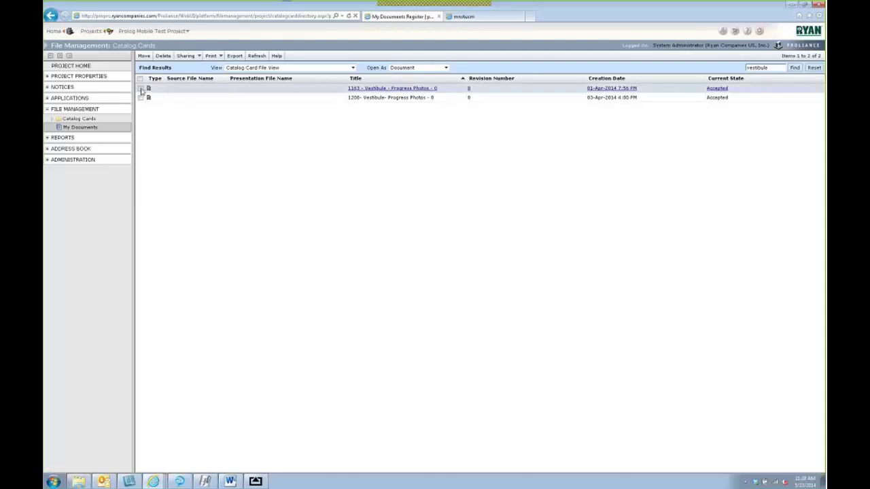
click(140, 88)
click(141, 97)
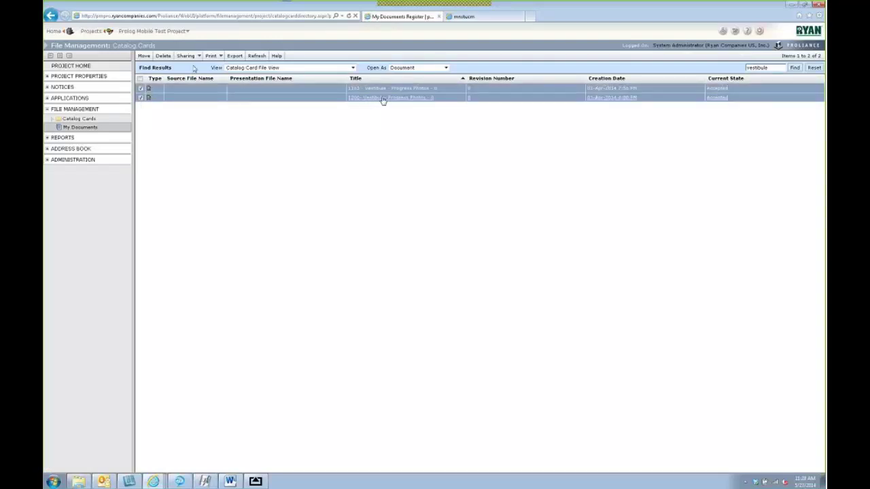
click(143, 57)
click(354, 172)
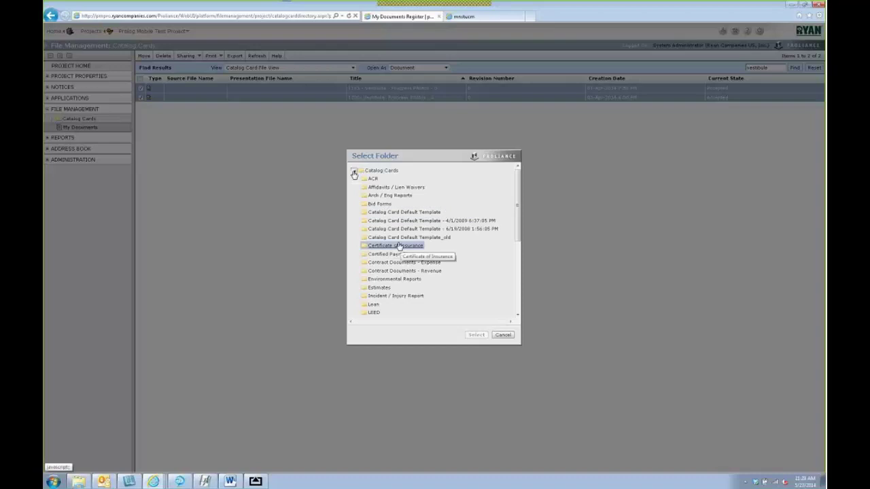
scroll(399, 244, down, 3)
scroll(398, 243, down, 1)
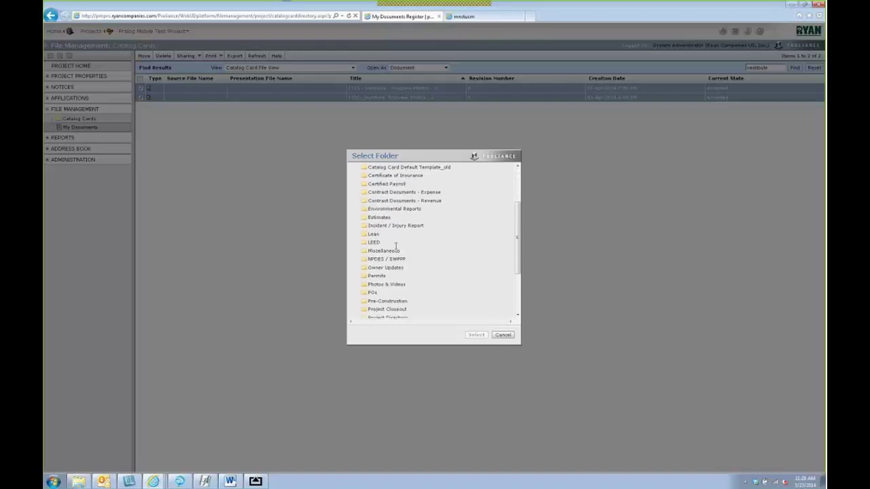
click(502, 335)
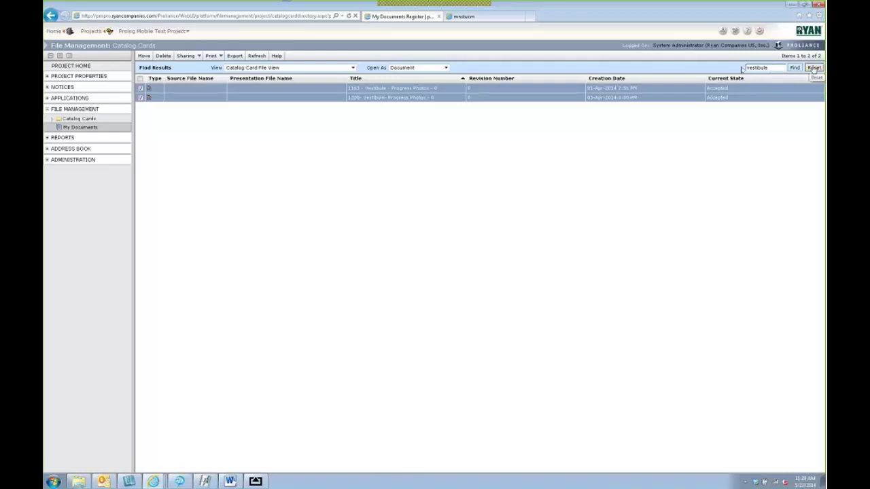
Open the Photos & Videos folder under Catalog Cards and refresh its register
click(63, 121)
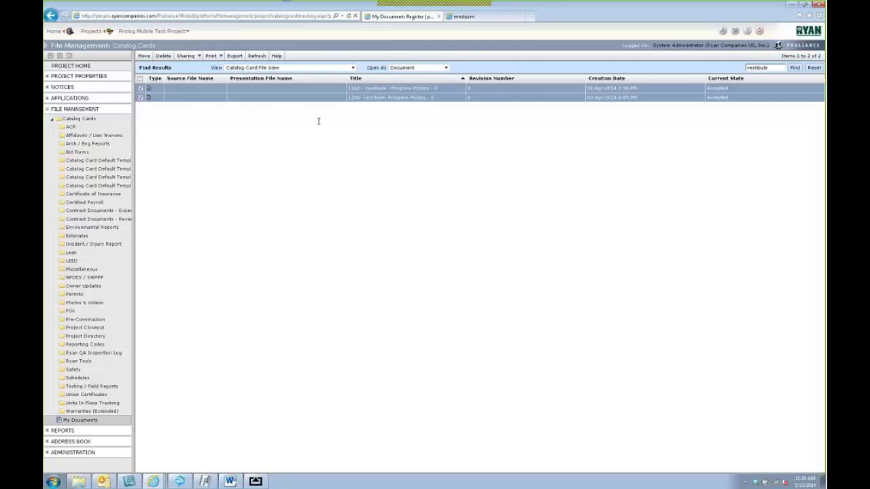
click(70, 304)
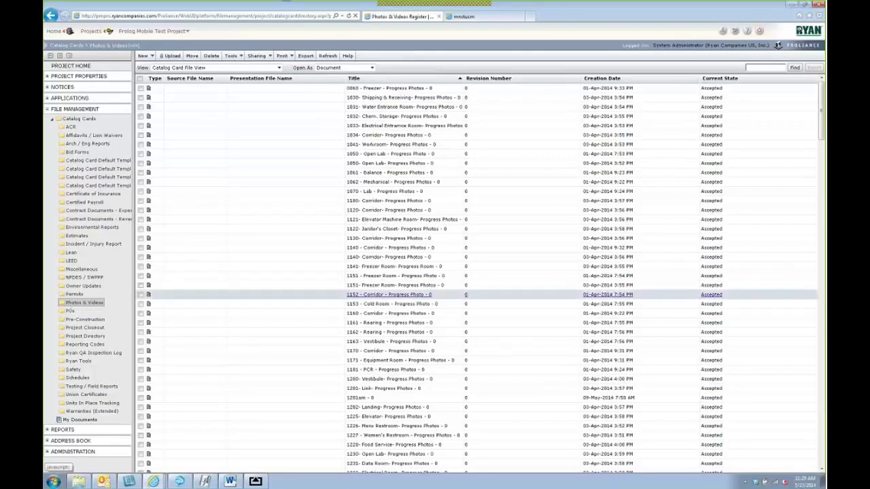
click(328, 55)
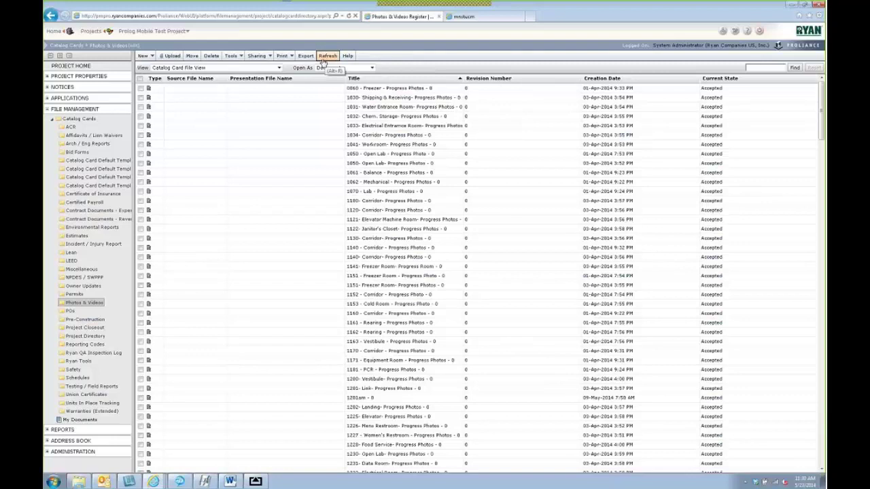
click(325, 56)
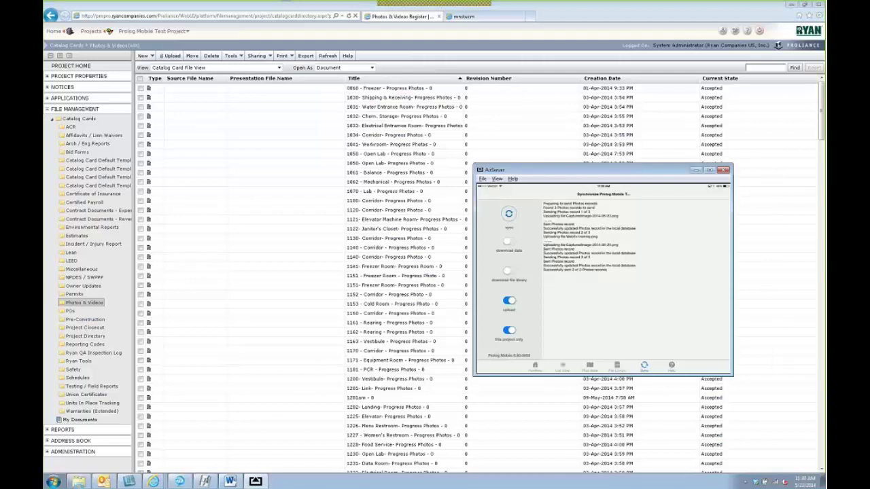
Sort the Photos & Videos register by creation date, newest first, and select the WebEx training and Owner Update - May cards
drag(600, 172, 825, 184)
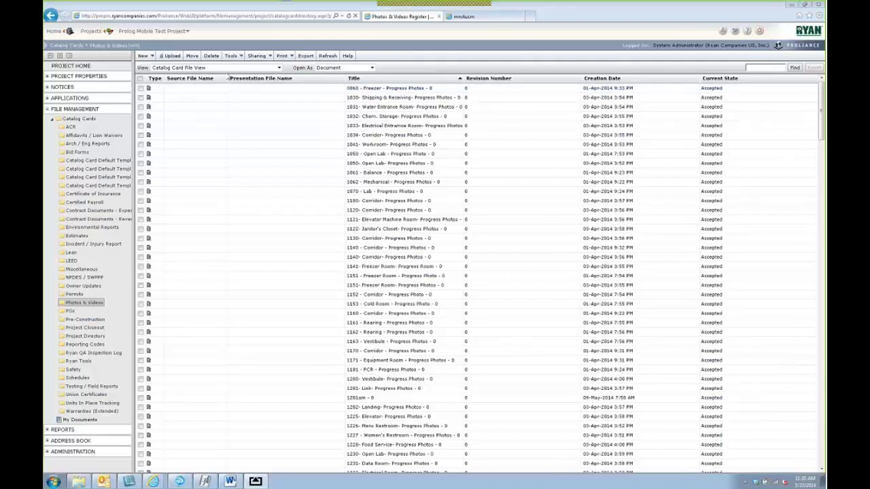
click(653, 79)
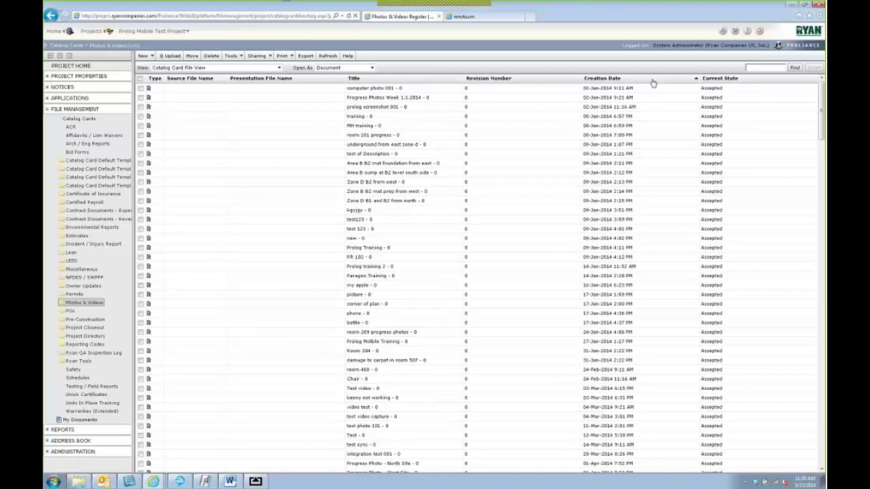
click(610, 80)
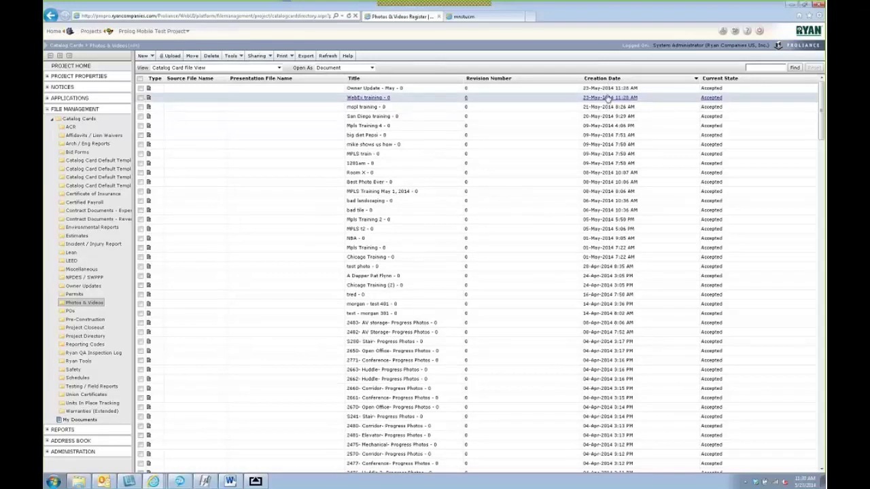
click(141, 97)
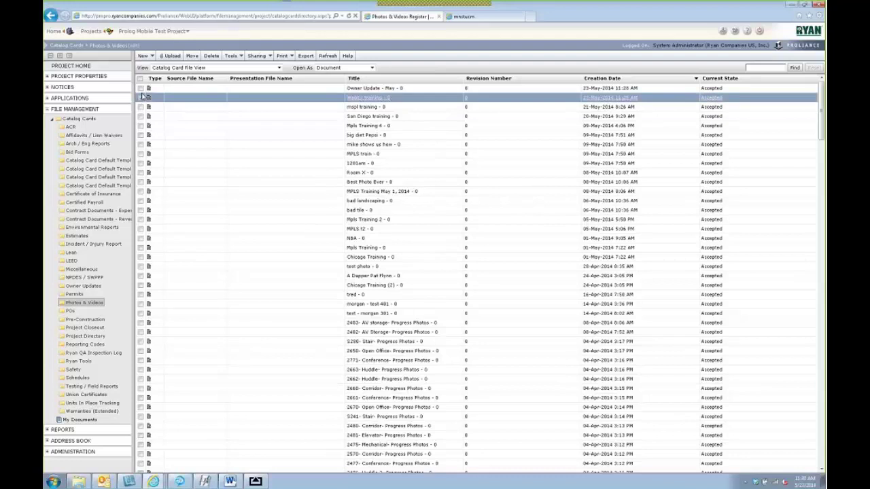
click(140, 88)
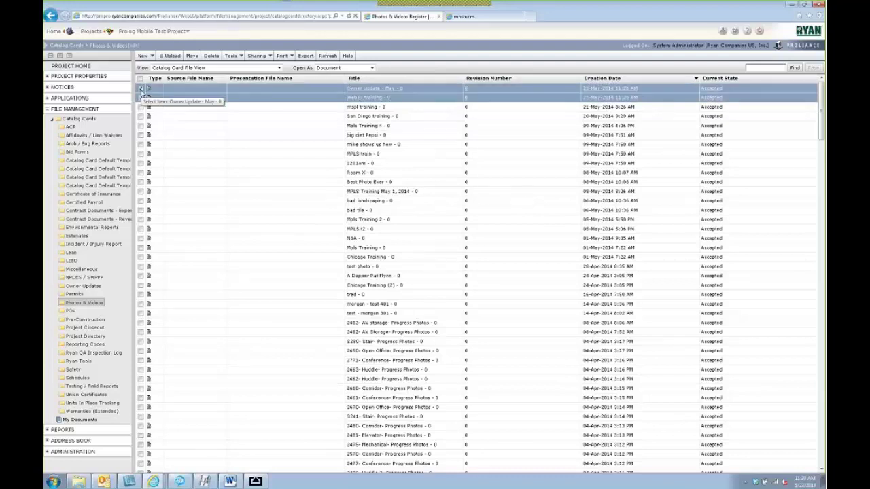
Open the WebEx training card's attachments, request WebEx training.png, and return to a refreshed register
click(368, 99)
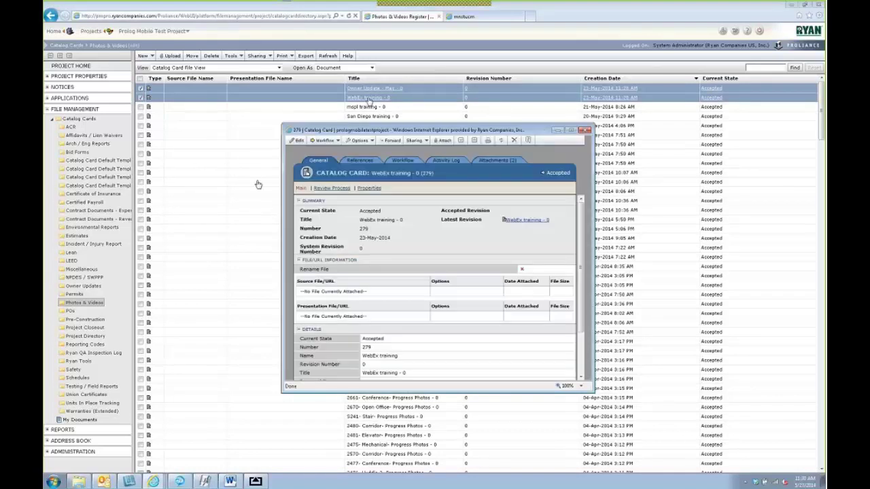
click(496, 161)
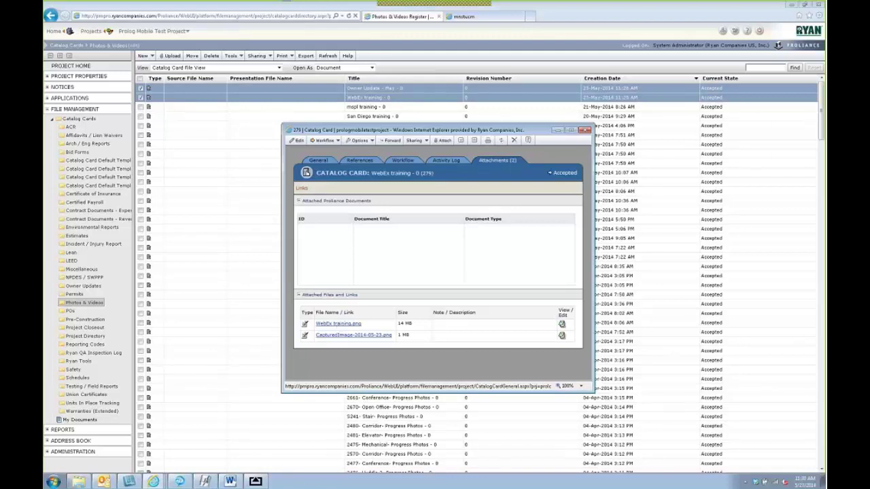
click(330, 325)
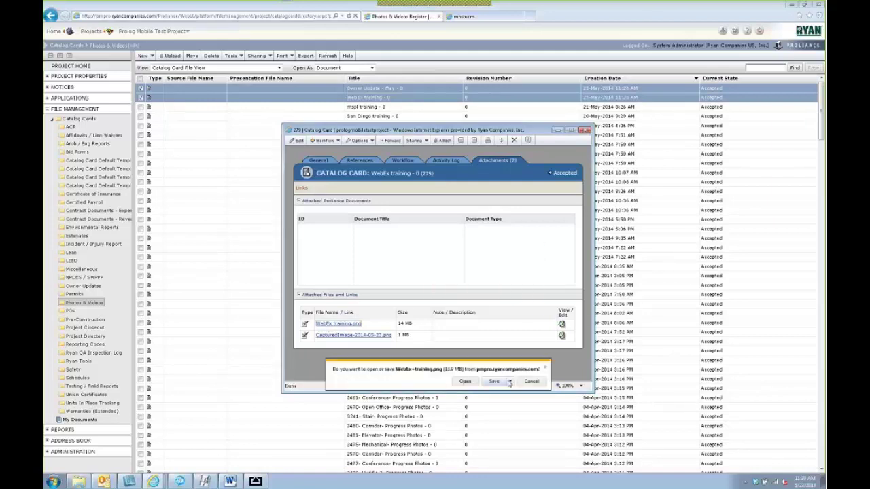
click(507, 382)
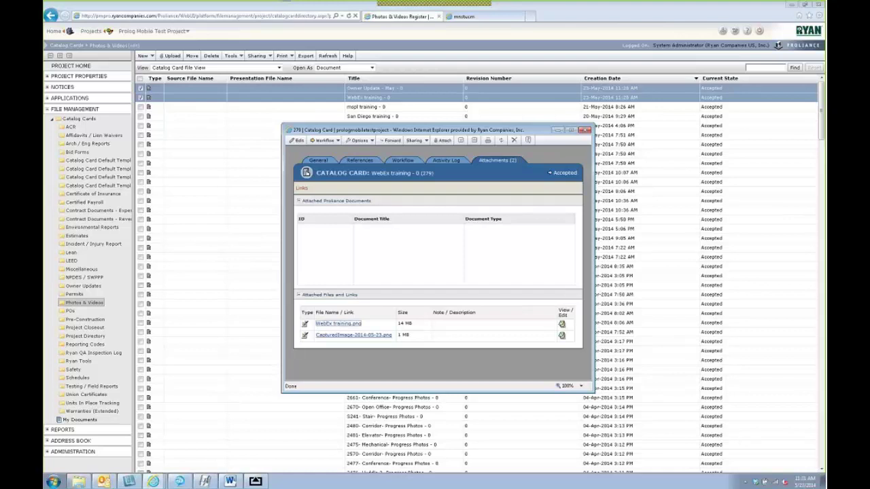
click(584, 130)
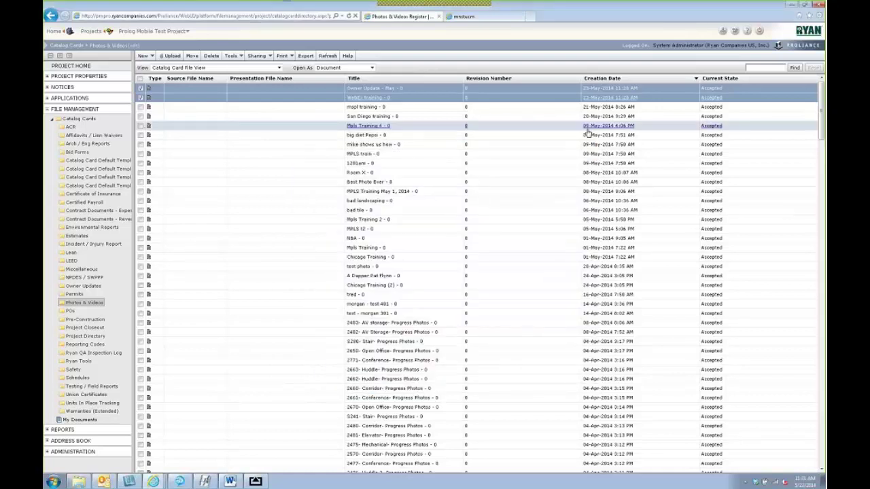
click(328, 56)
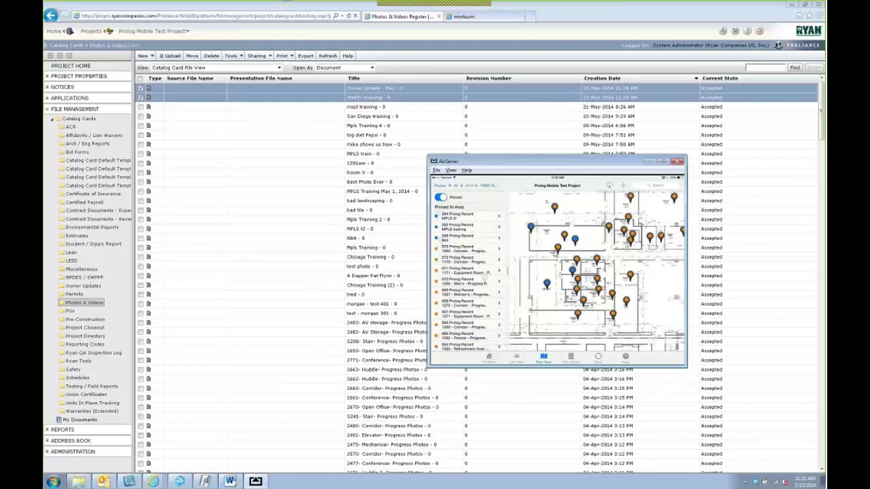
View the Prolog Mobile photos as a list and on the floor plan in AirServer, and return to Proliance to expand Applications
double_click(564, 286)
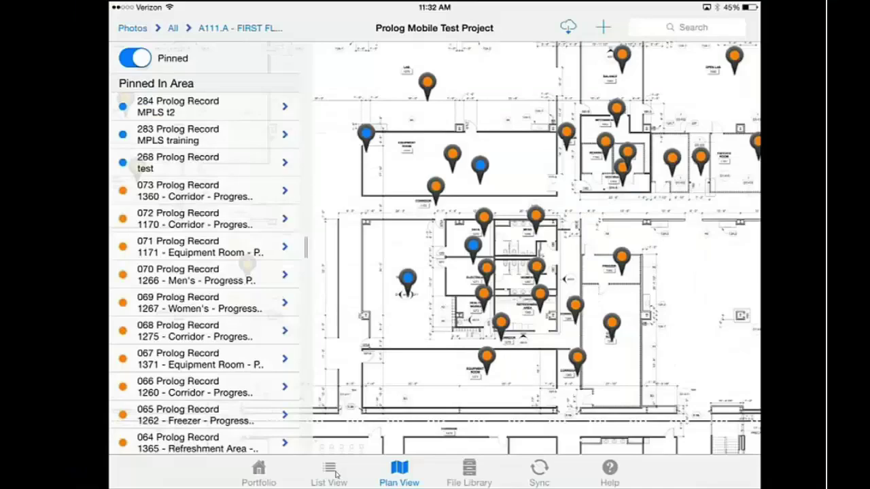
click(331, 474)
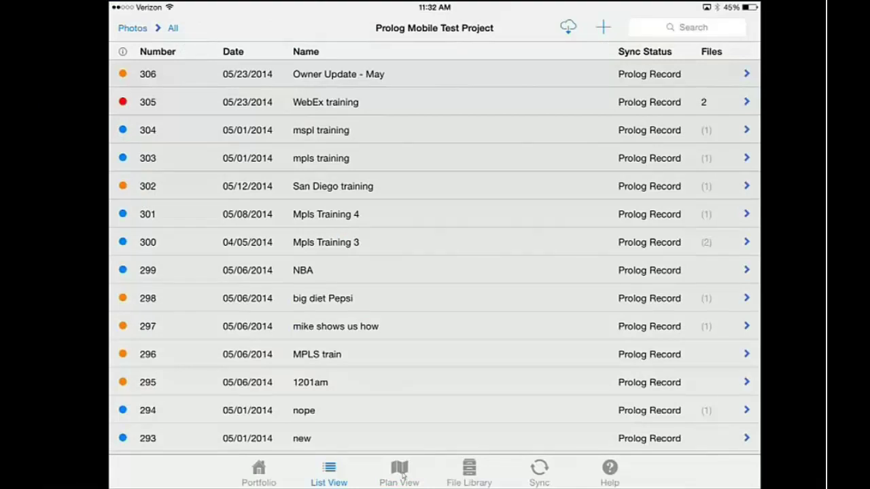
click(403, 476)
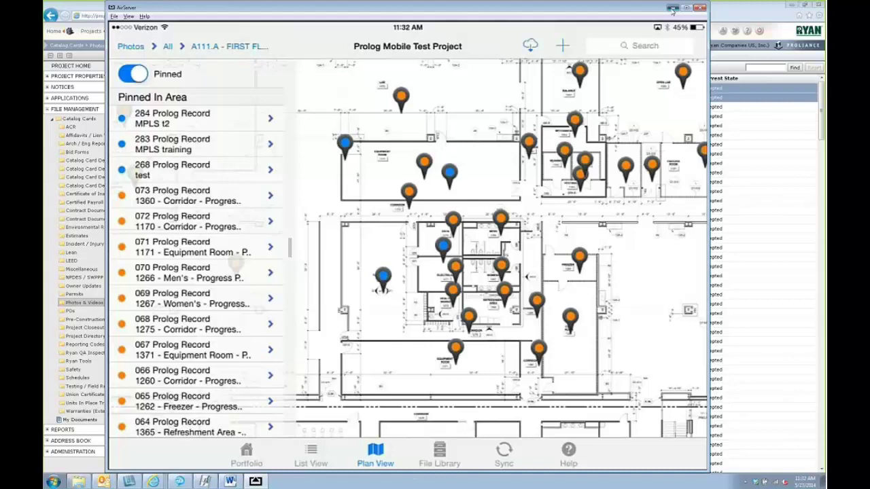
click(673, 7)
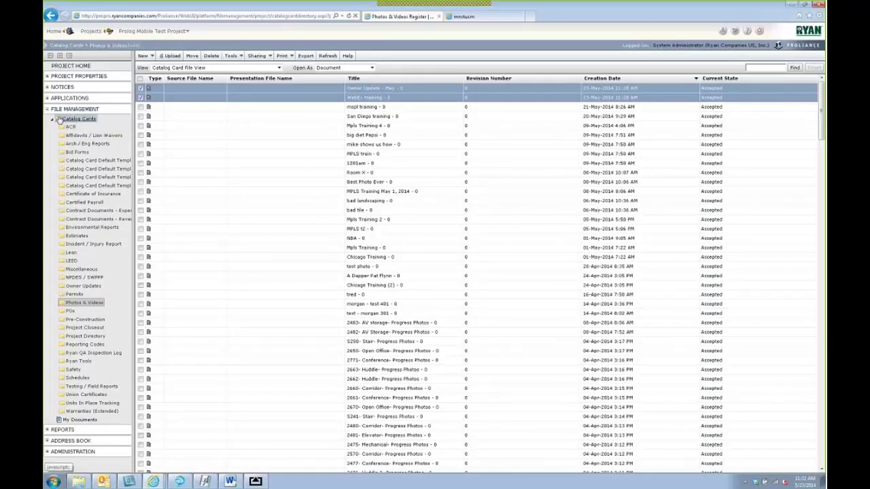
click(48, 98)
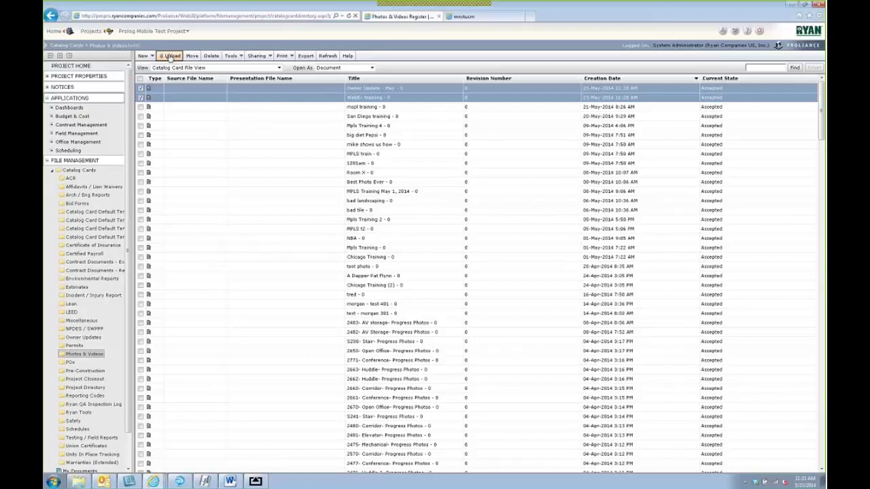
click(170, 57)
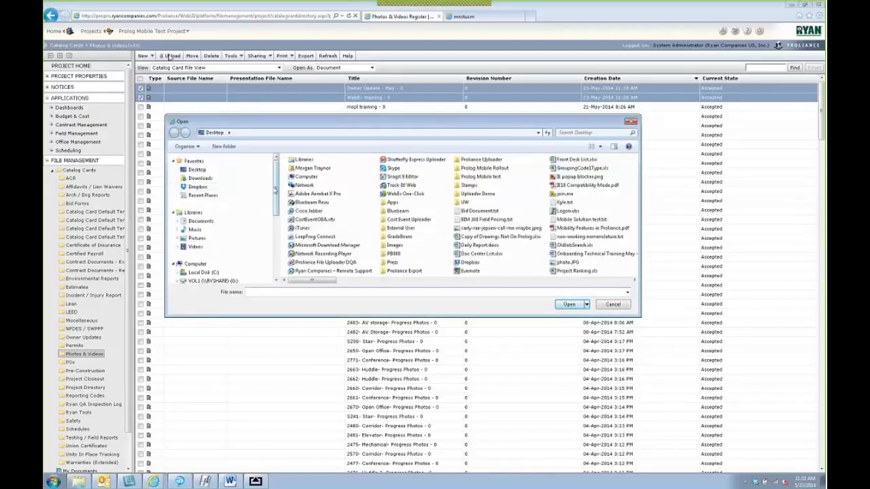
scroll(259, 194, down, 1)
scroll(275, 204, down, 2)
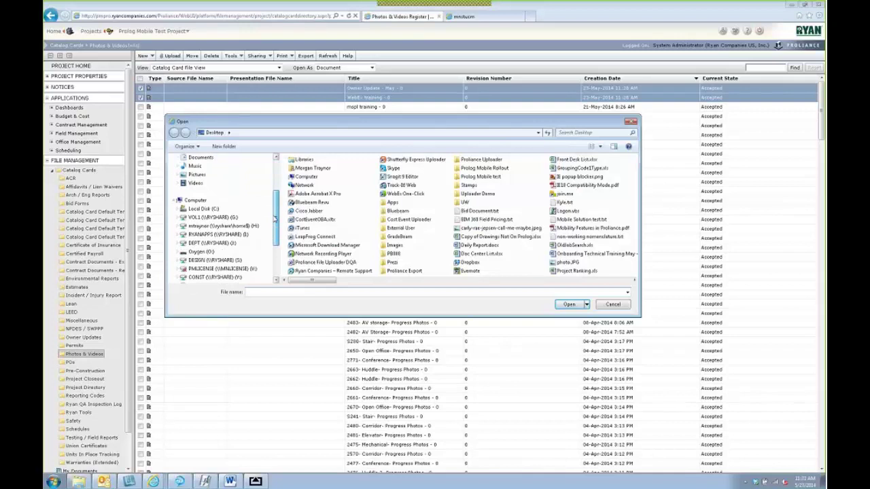
click(215, 251)
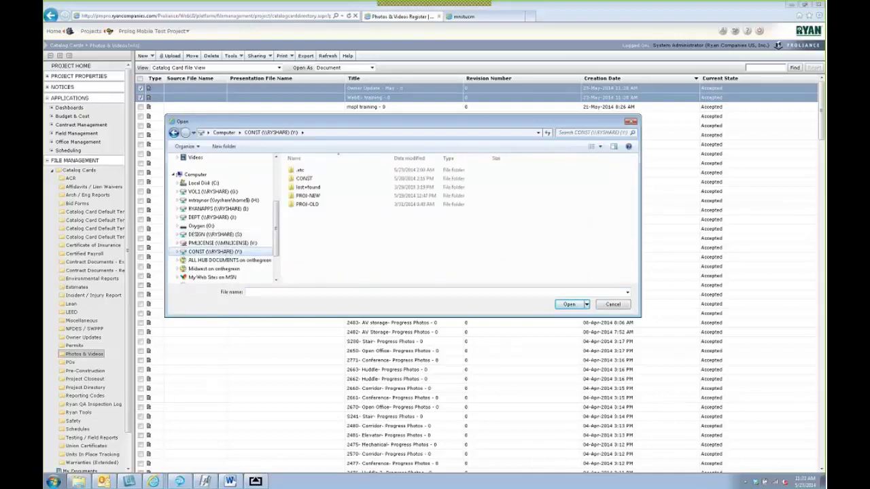
click(612, 306)
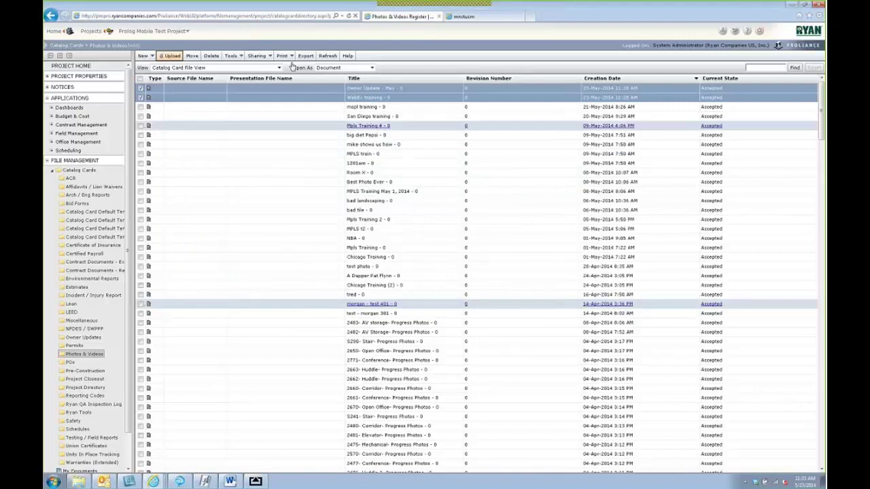